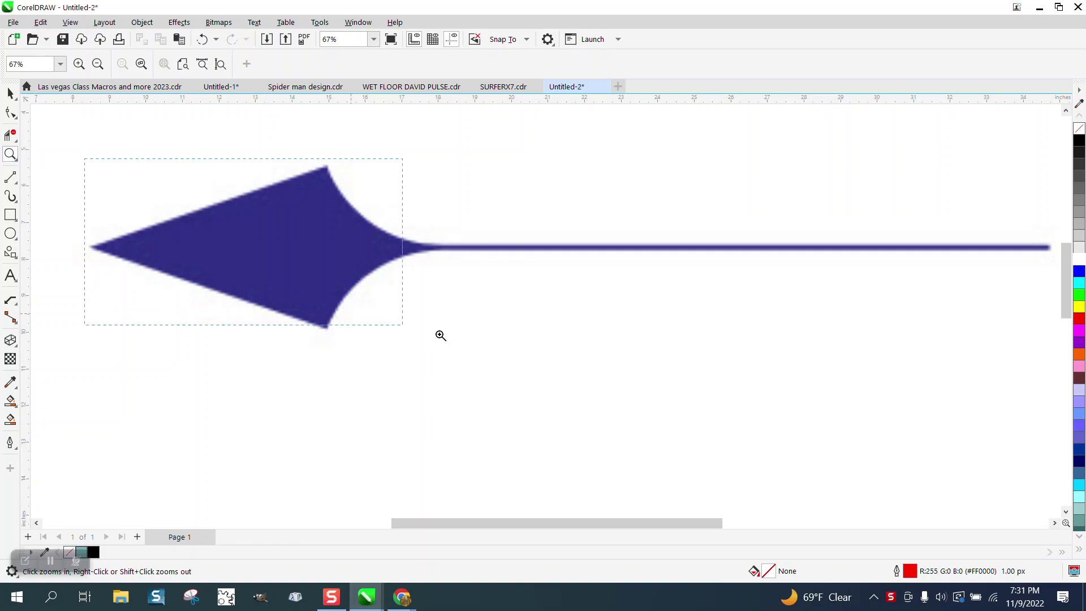
Step: Nudge dart.jpg slightly left and down, then zoom in around the whole arrow
scroll(286, 243, "down", 1)
scroll(311, 238, "down", 4)
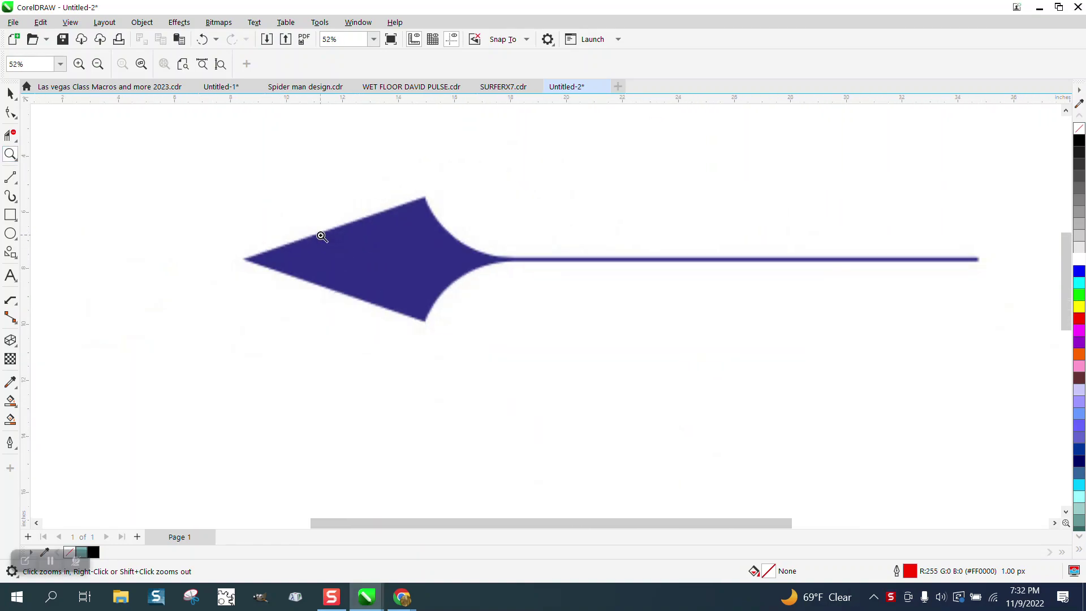
left_click(11, 94)
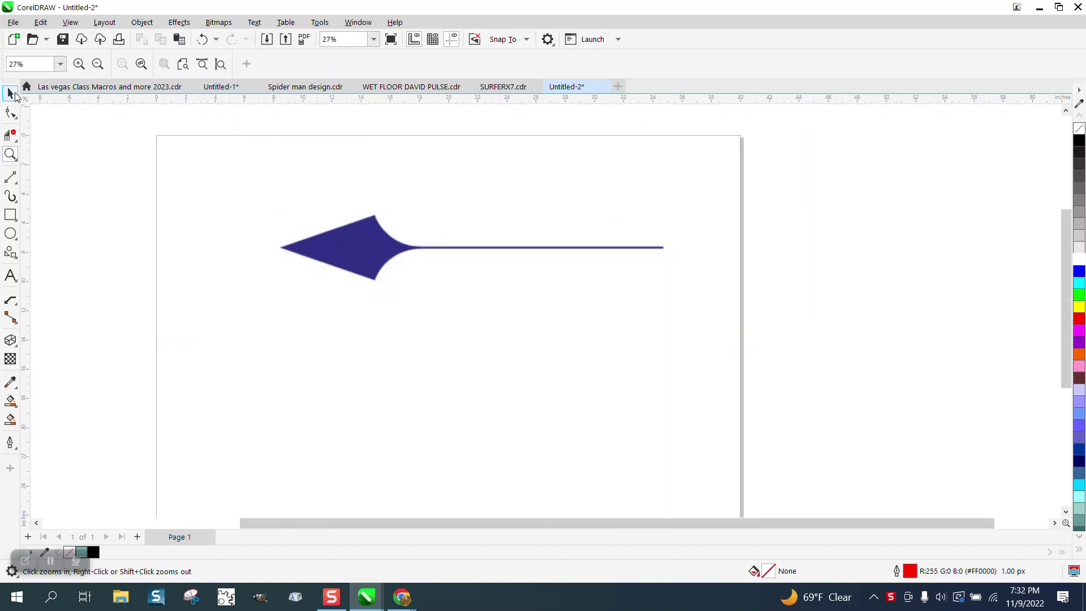
left_click(387, 246)
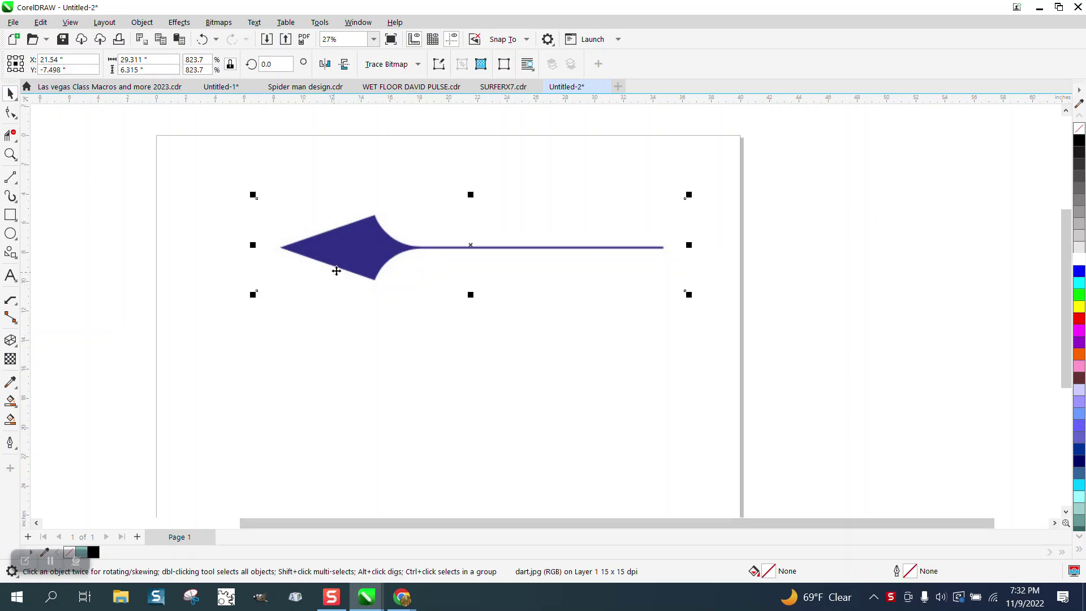
left_click_drag(354, 259, 347, 260)
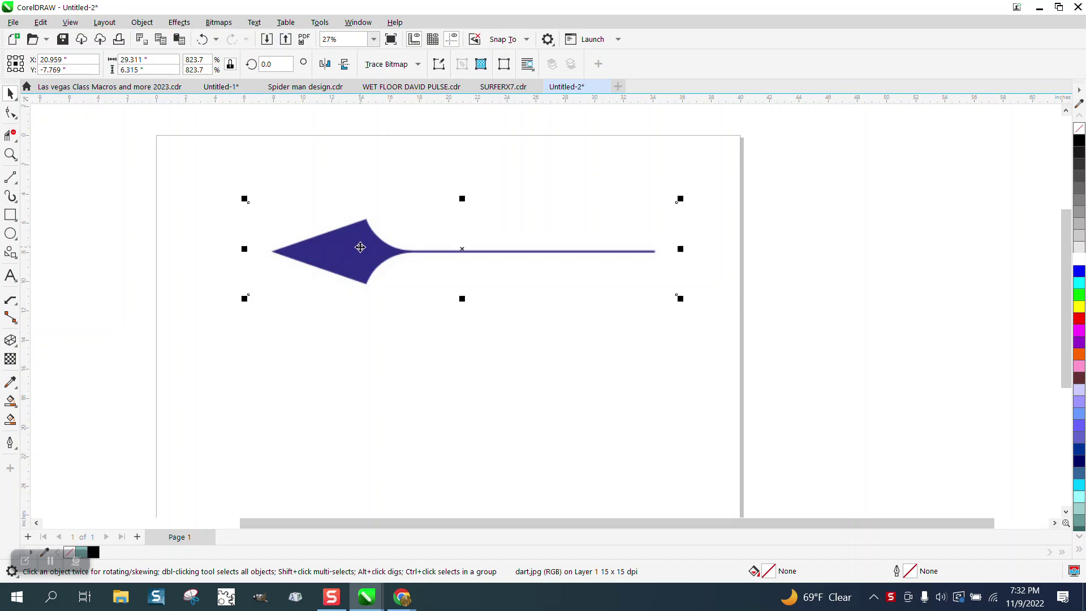
left_click(11, 154)
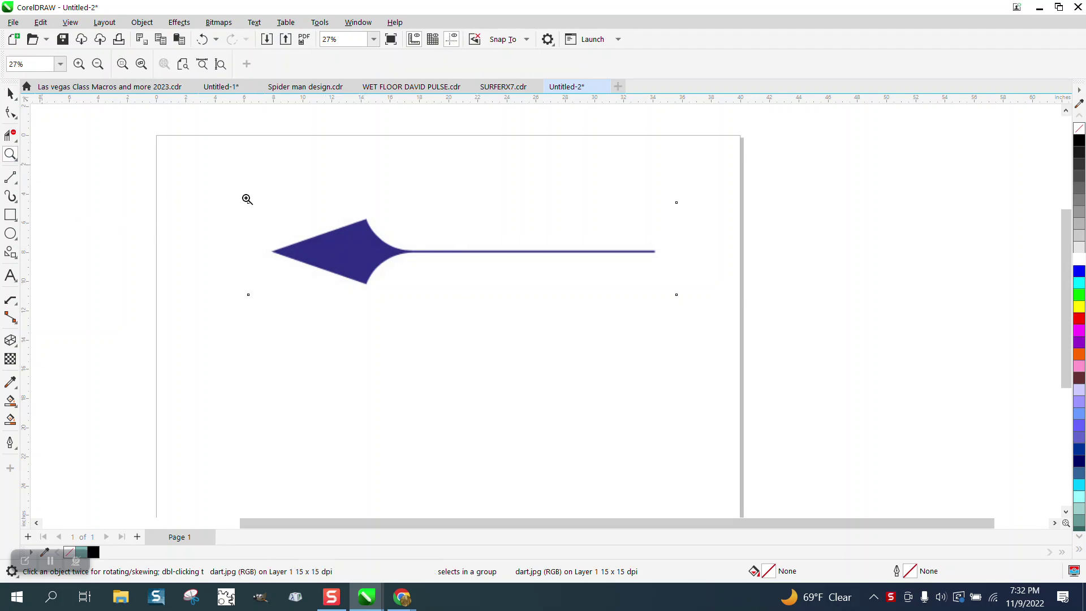
left_click_drag(288, 232, 828, 400)
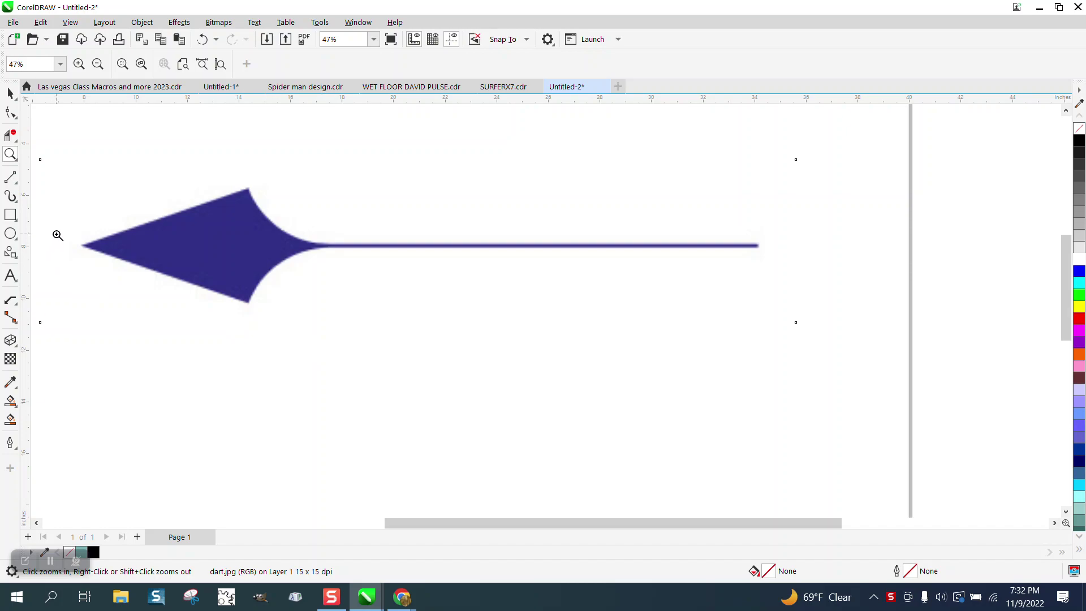
Step: Move the horizontal guideline onto the dart's centre line
double_click(10, 93)
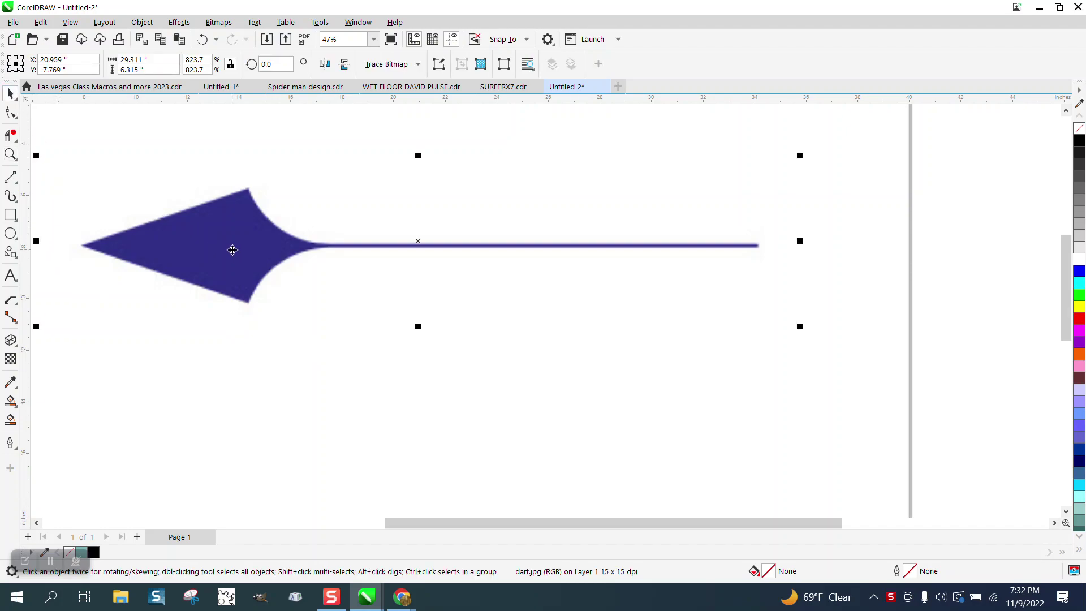
left_click_drag(230, 247, 314, 260)
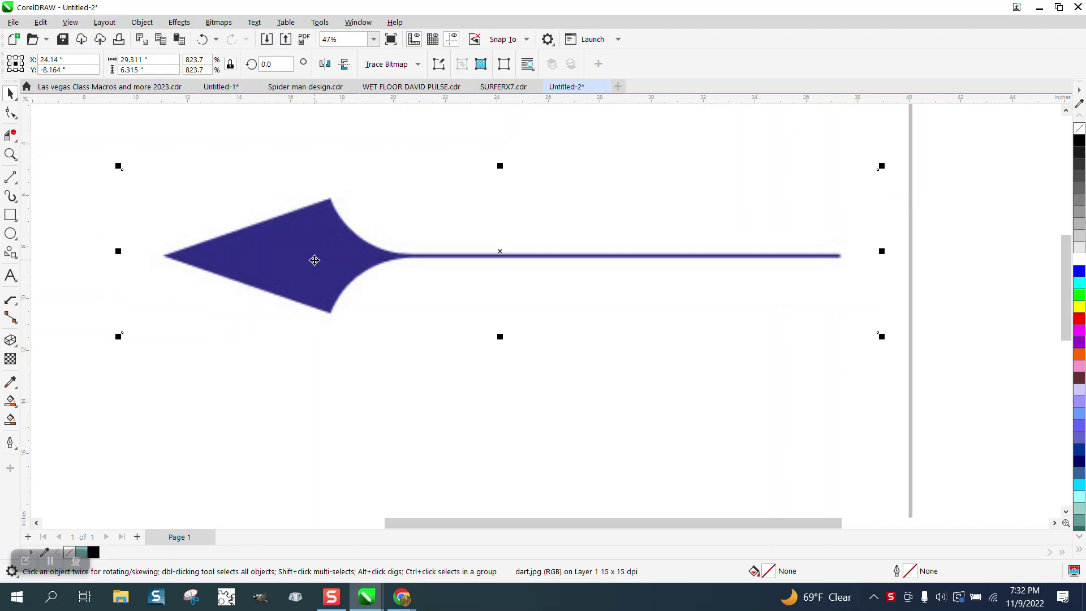
scroll(314, 260, "down", 2)
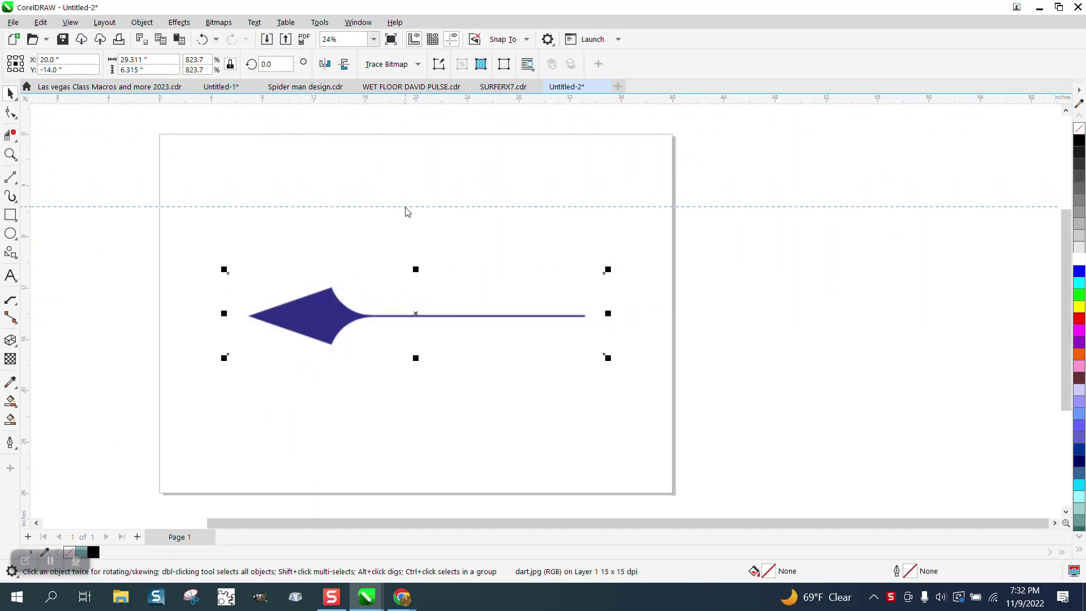
left_click_drag(405, 206, 406, 212)
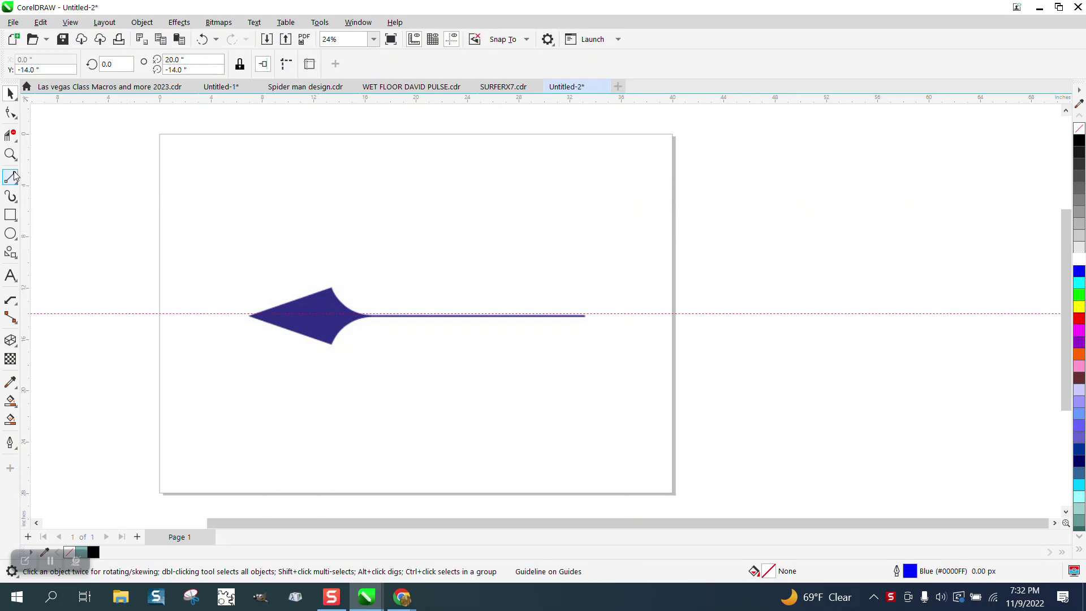
Step: Zoom into the arrowhead and raise the dart so its tip sits on the guideline
left_click(11, 153)
left_click_drag(240, 312, 423, 379)
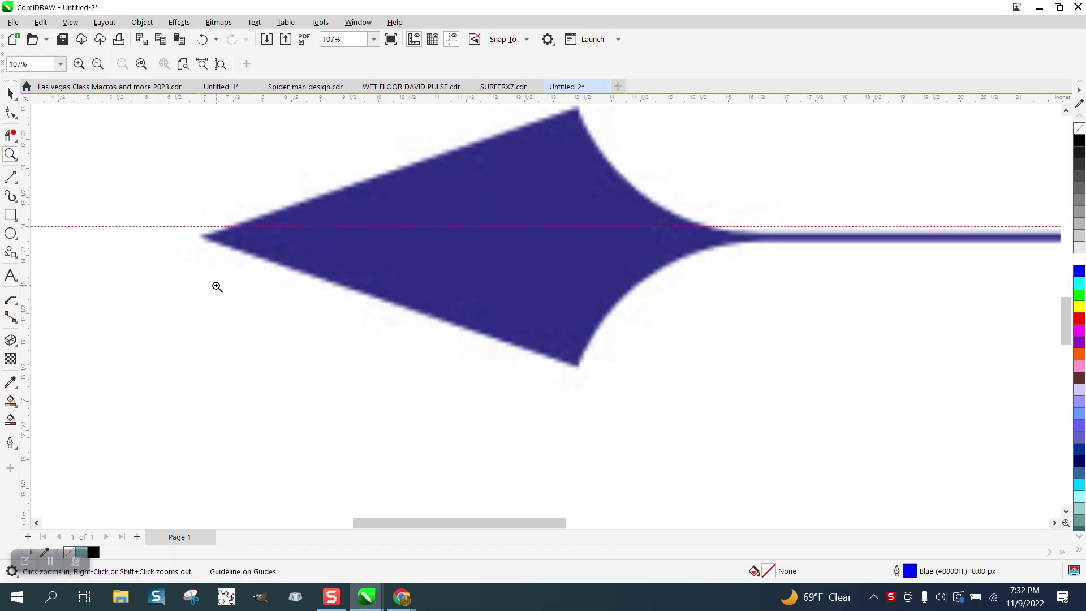
left_click(9, 93)
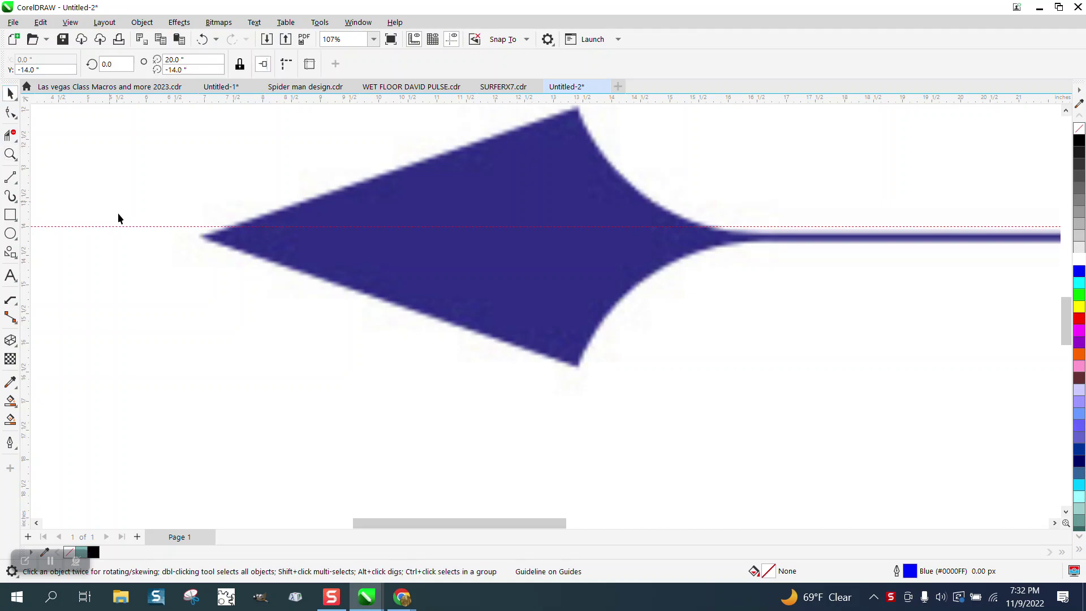
left_click(266, 263)
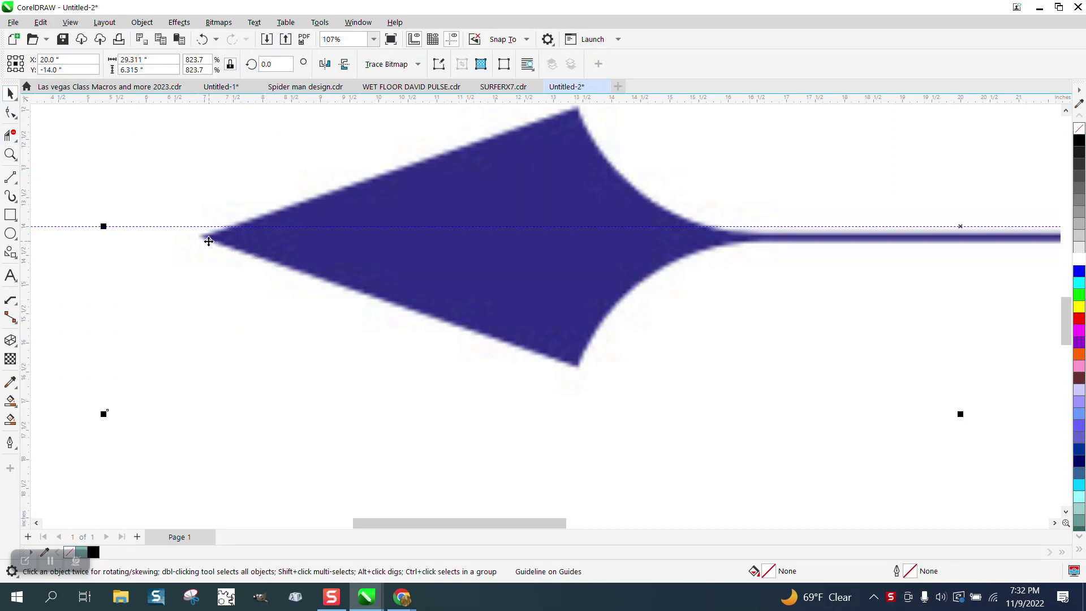
left_click_drag(205, 239, 203, 230)
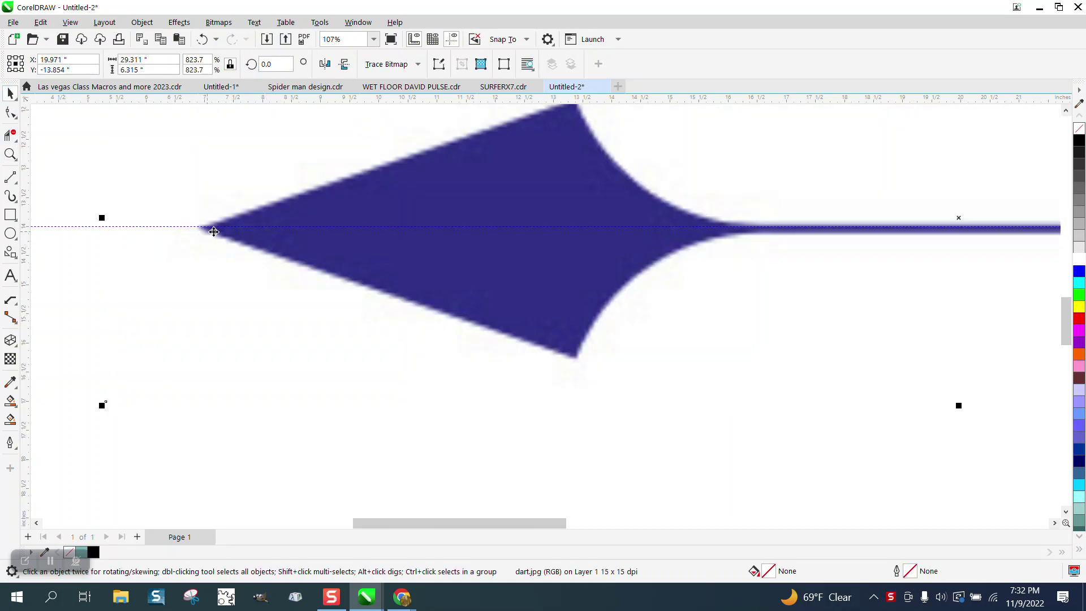
scroll(203, 325, "down", 2)
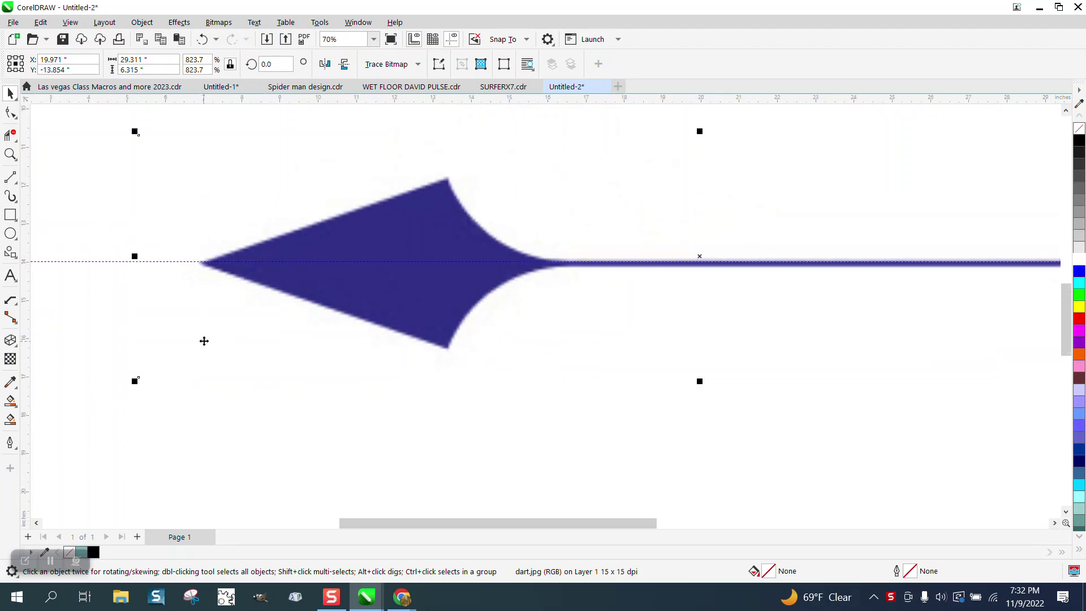
Step: Draw two 2-point lines from the dart's tip along the arrowhead's top and bottom edges
left_click(18, 184)
left_click(63, 196)
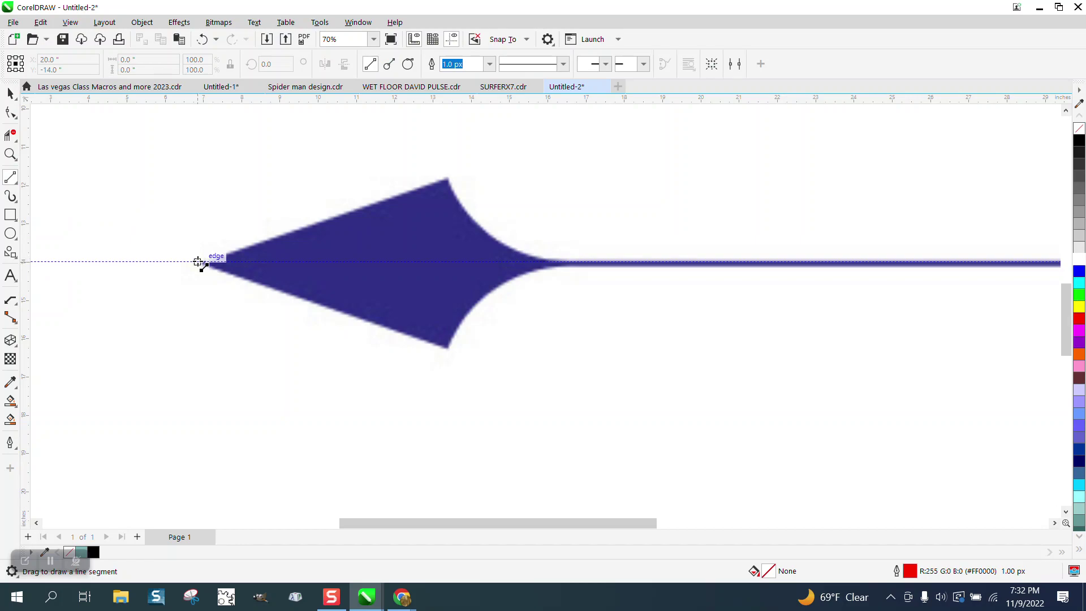
left_click_drag(201, 260, 515, 153)
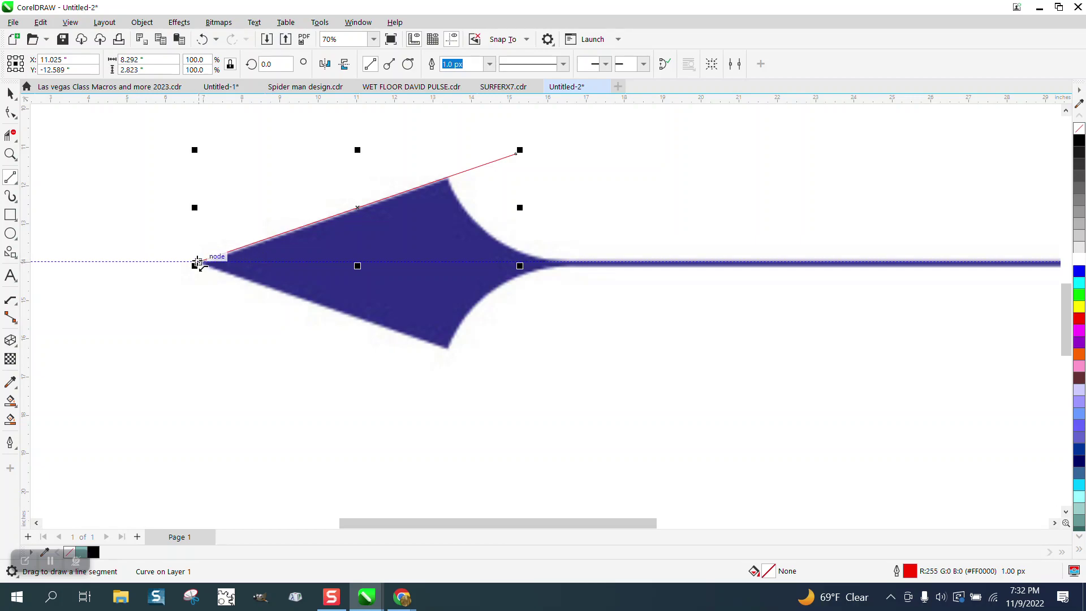
left_click_drag(198, 263, 528, 378)
left_click(10, 154)
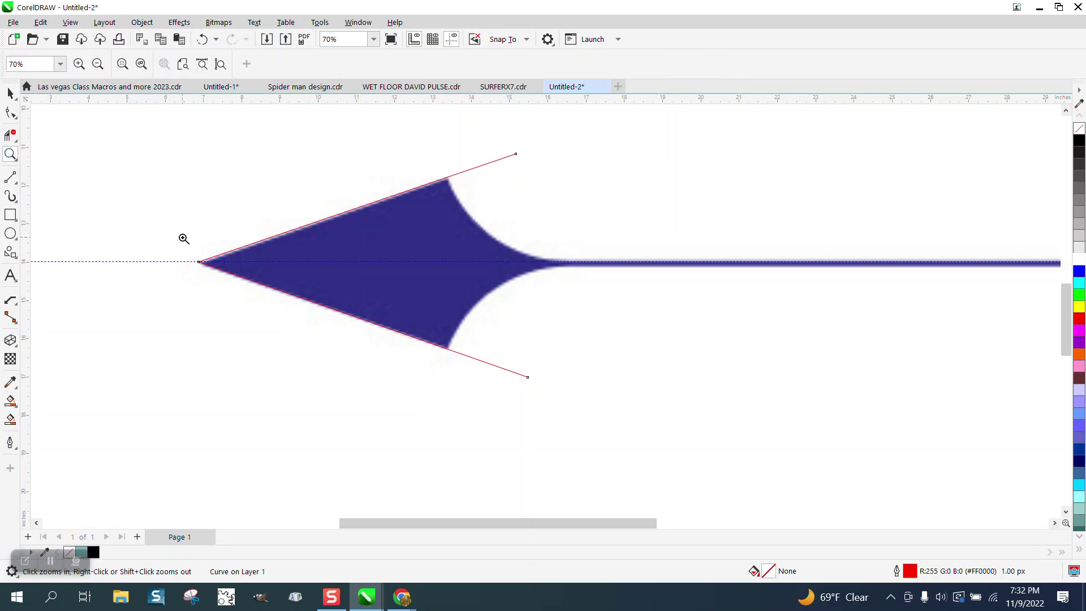
left_click_drag(188, 254, 242, 286)
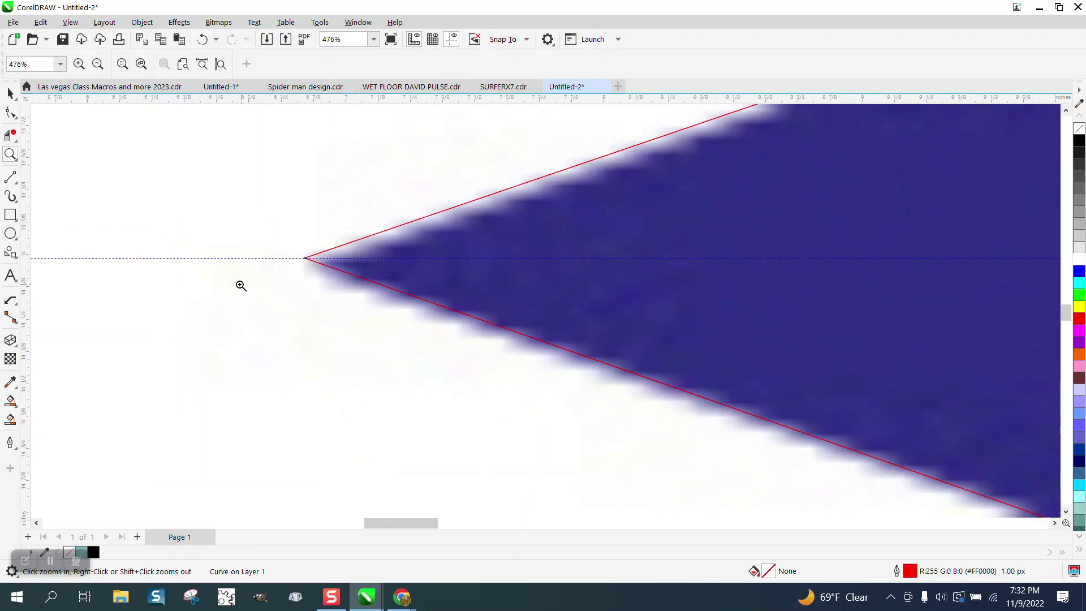
scroll(128, 250, "down", 6)
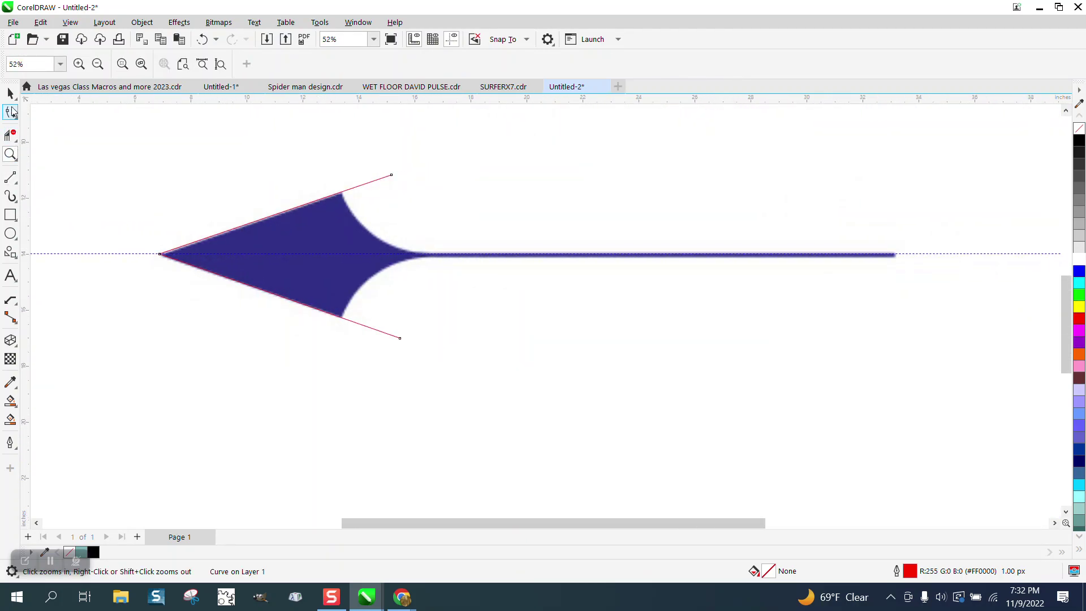
left_click(10, 94)
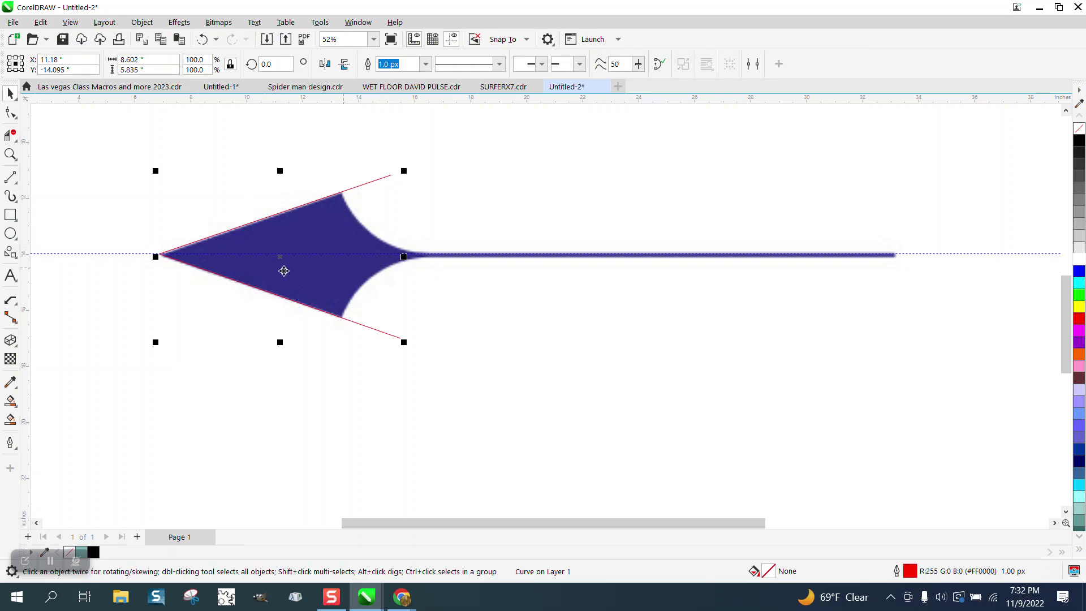
Step: Draw a circle with the Ellipse tool and move it onto the head's upper curve
left_click(11, 233)
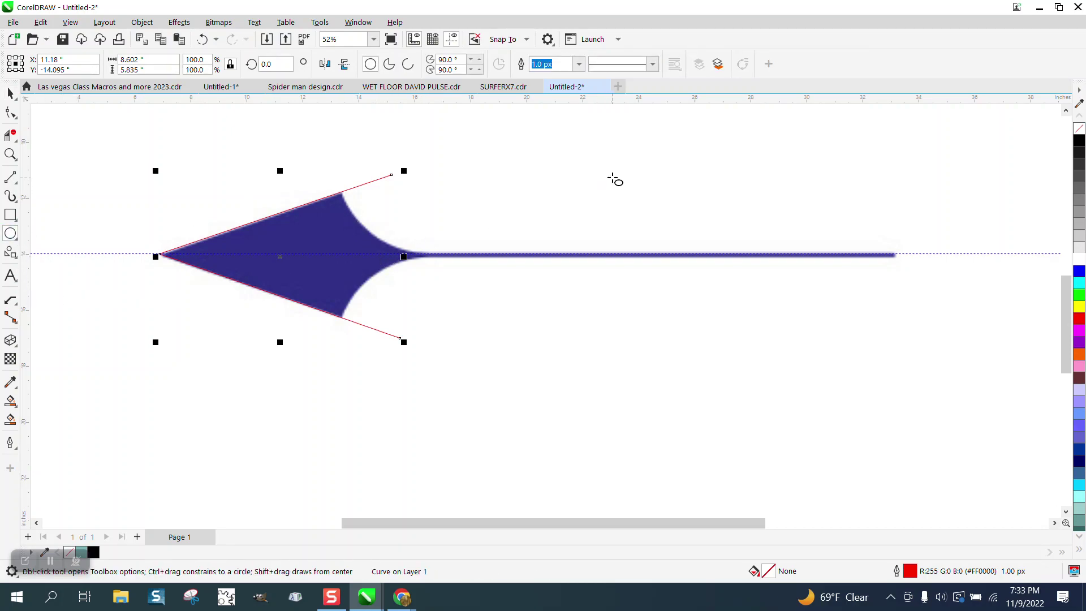
mouse_move(621, 163)
left_mouse_down()
mouse_move(482, 283)
mouse_move(450, 335)
left_mouse_up()
left_click_drag(536, 250, 421, 165)
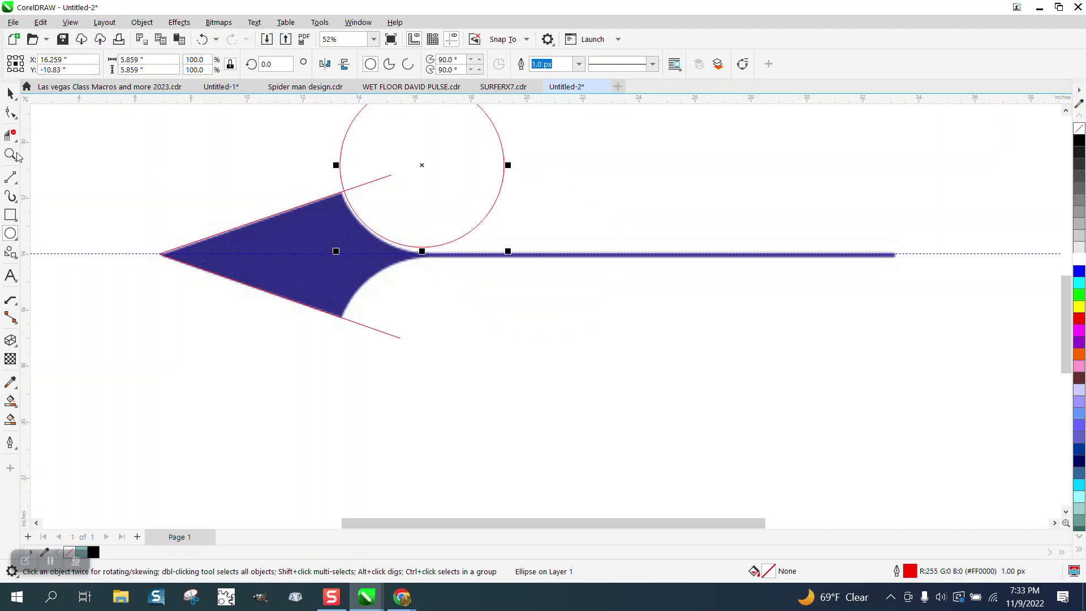
key("z")
right_click(367, 241)
left_click_drag(347, 150, 571, 315)
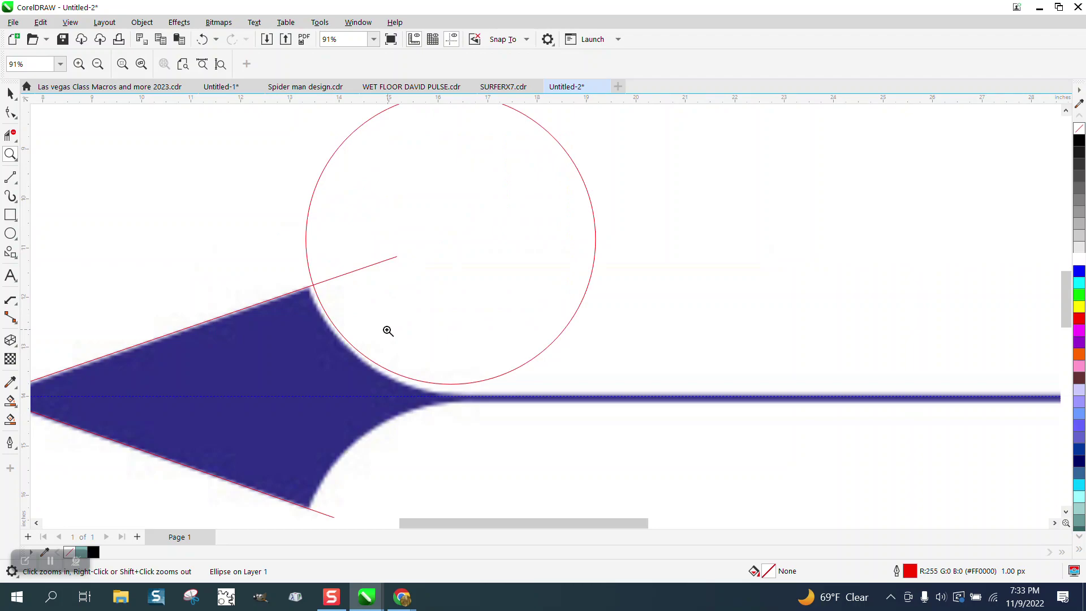
Step: Nudge and slightly enlarge the circle to 6.057 inches so it matches the upper concave curve
left_click(10, 94)
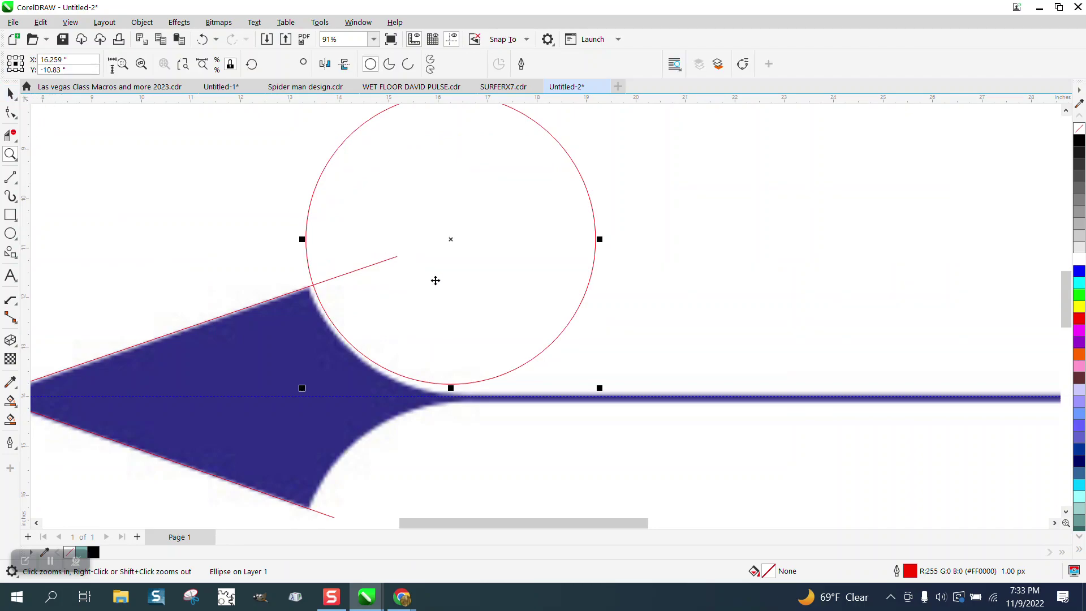
left_click(685, 269)
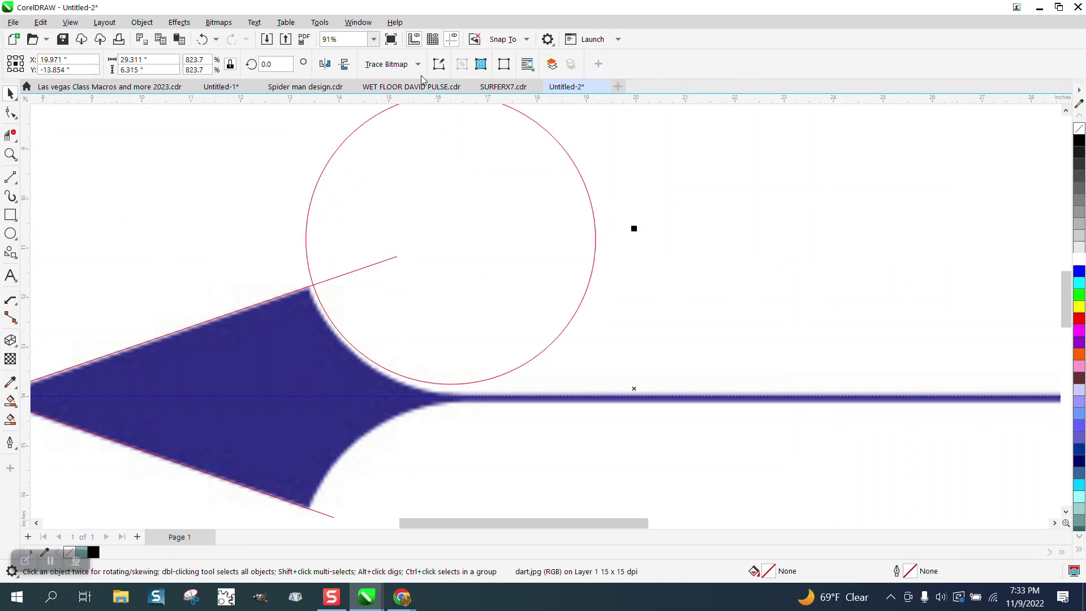
left_click(281, 120)
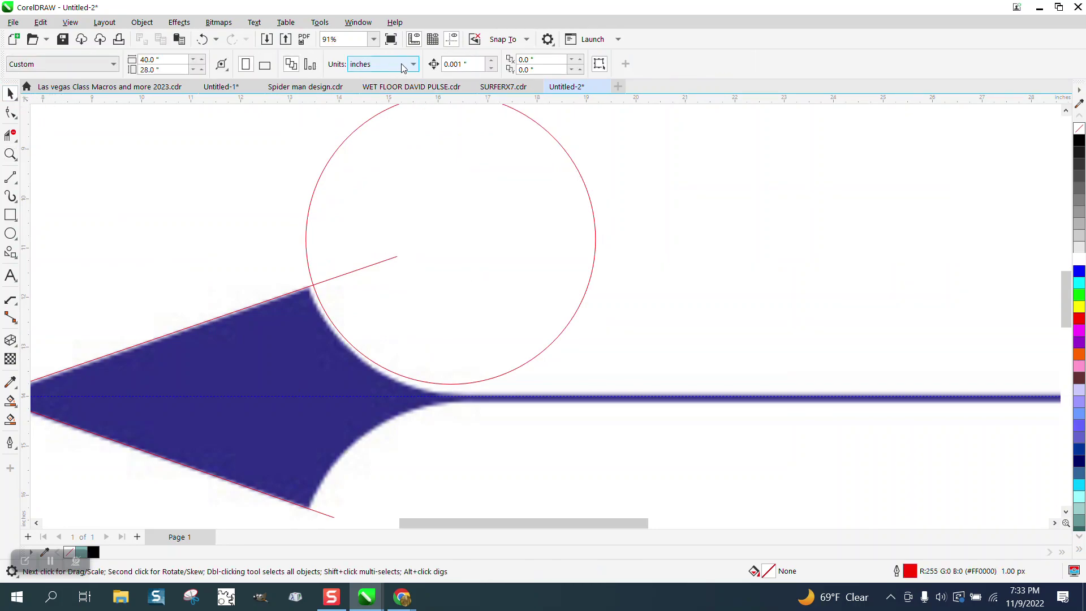
left_click(553, 138)
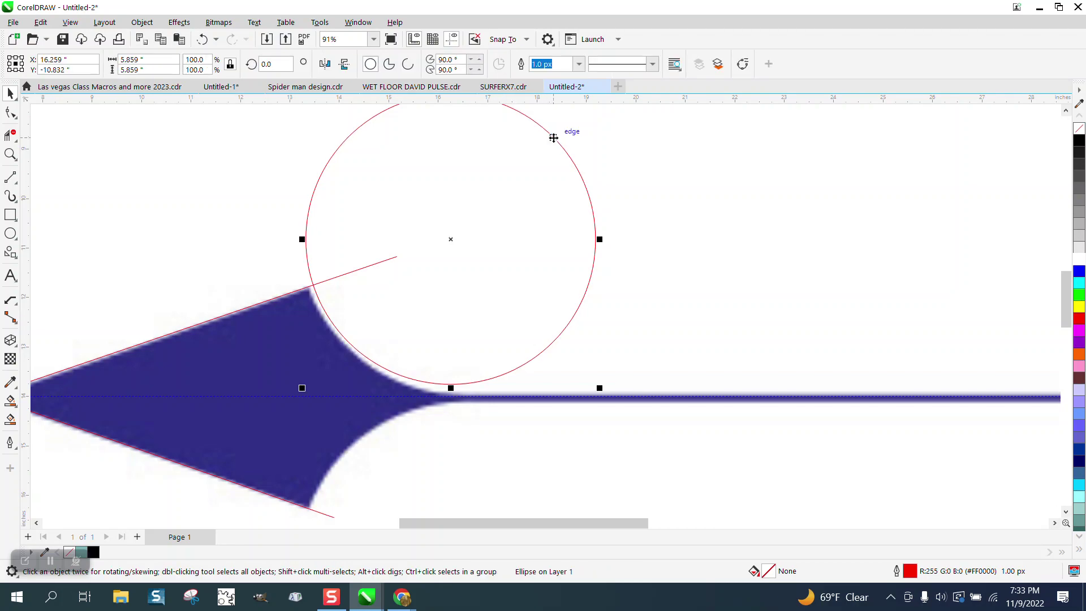
left_click_drag(553, 138, 552, 138)
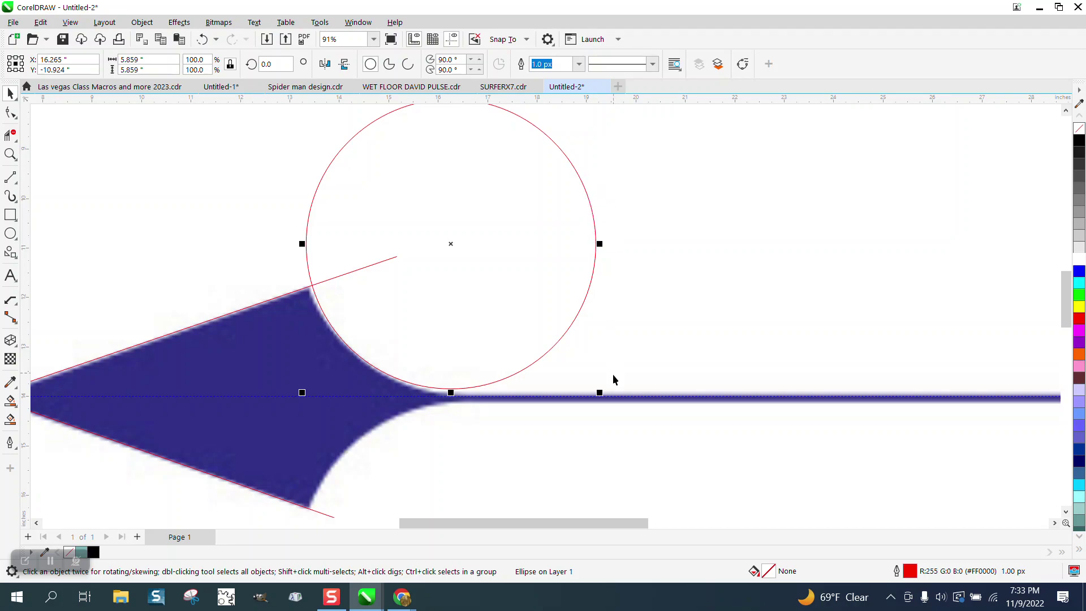
left_click_drag(600, 393, 604, 398)
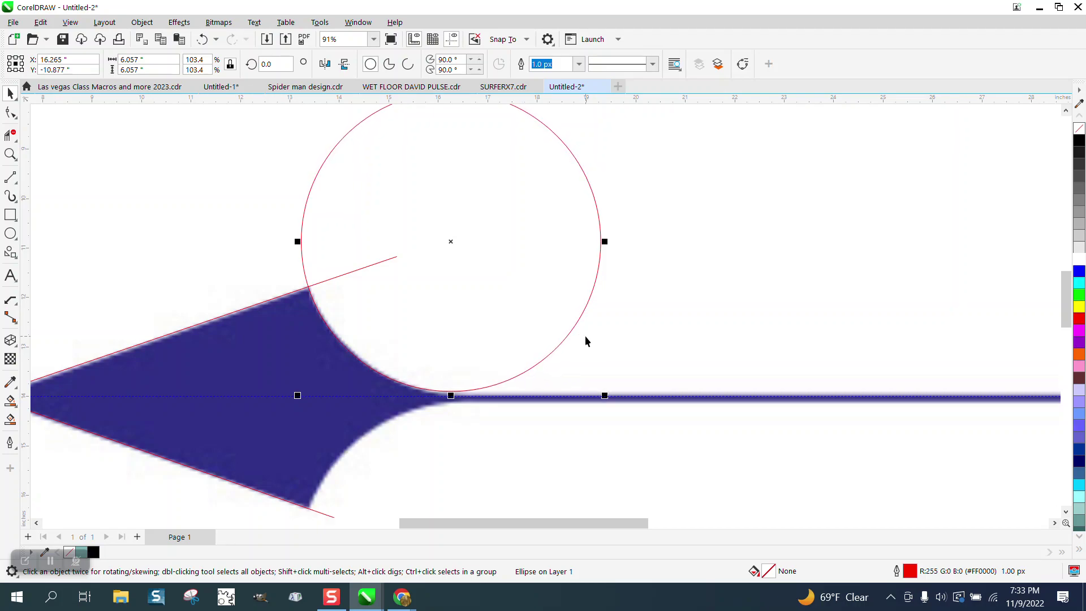
scroll(585, 339, "down", 2)
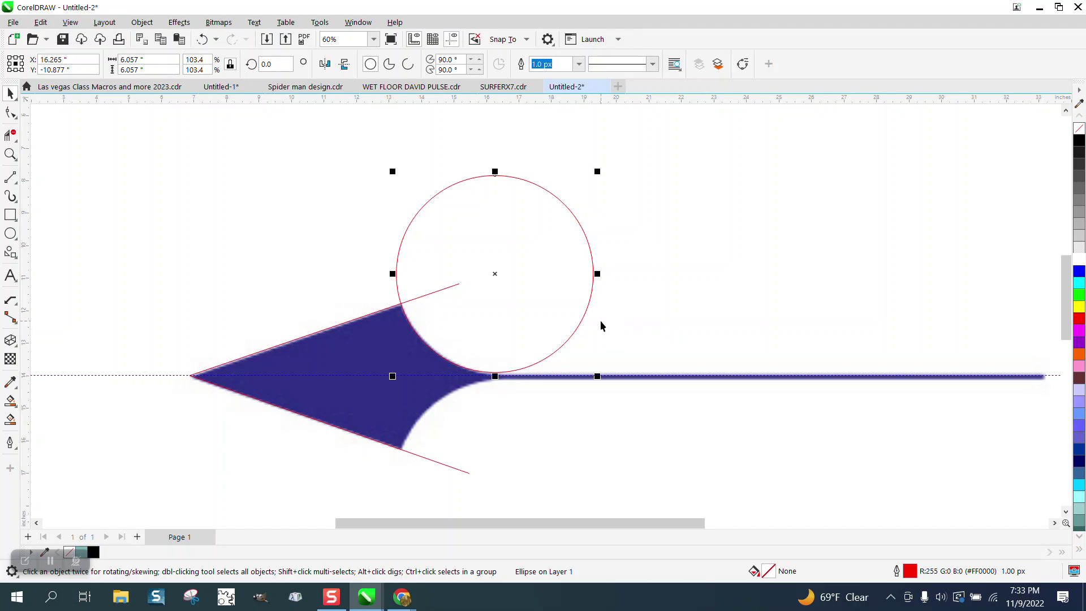
Step: Draw a thin rectangle at the dart's neck and stretch it along the shaft to 17.31 inches
left_click(11, 154)
left_click_drag(432, 351, 557, 417)
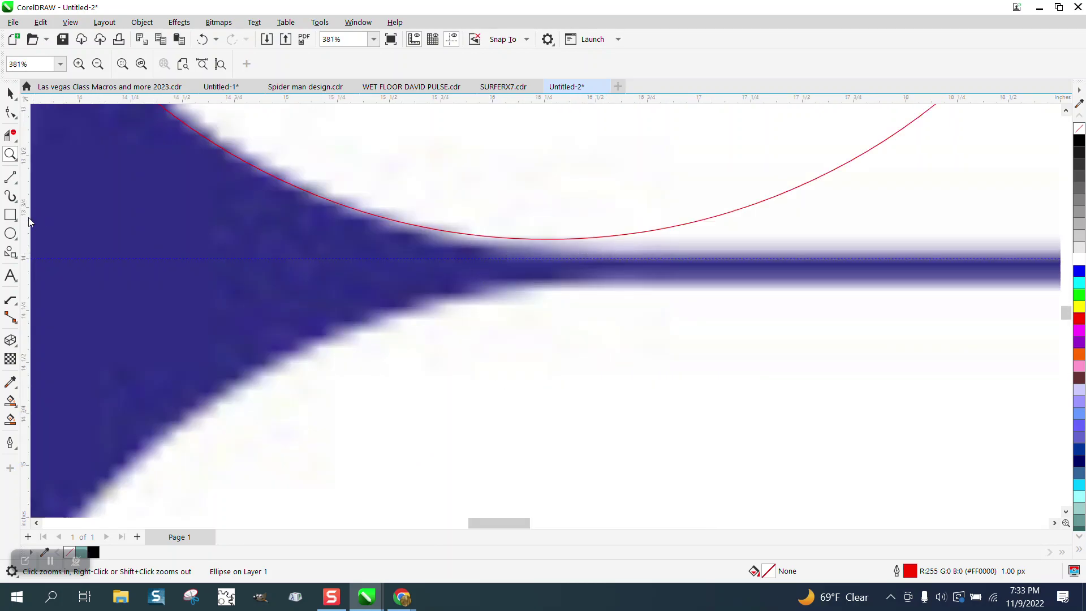
left_click(10, 215)
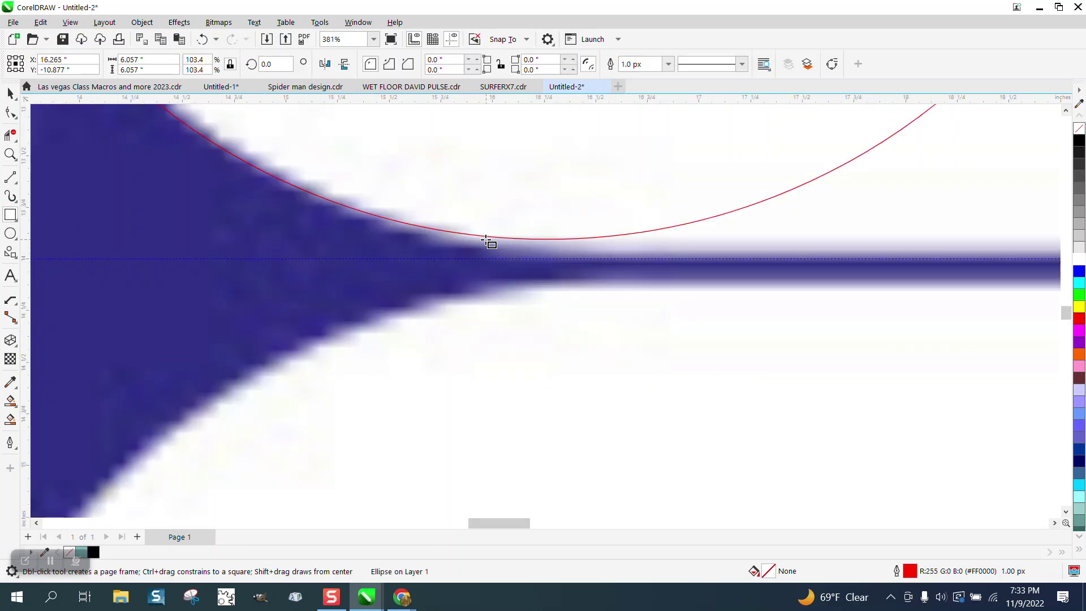
left_click_drag(455, 244, 648, 294)
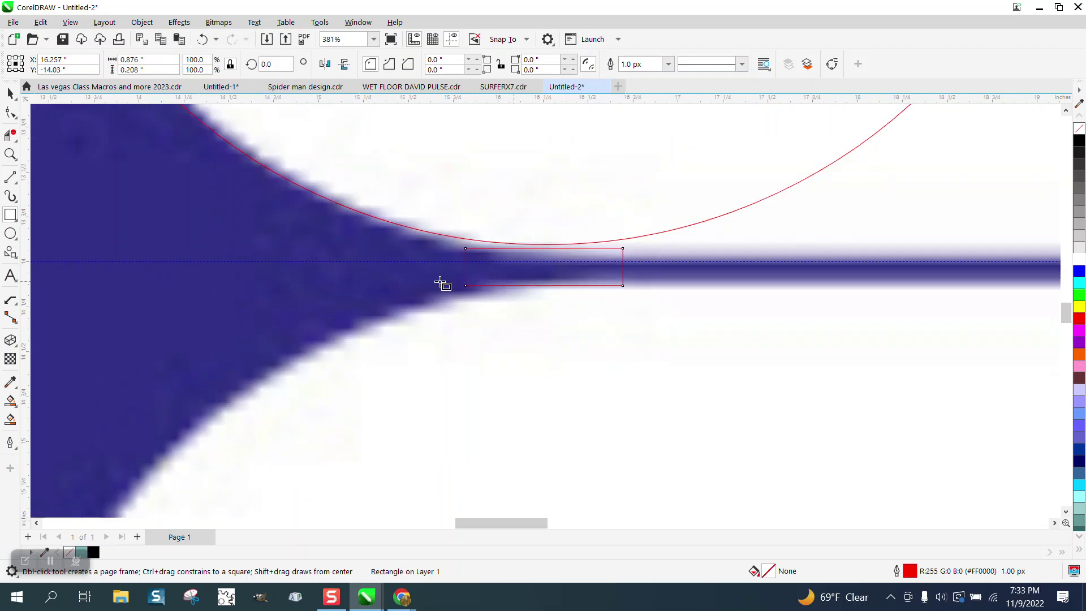
scroll(440, 282, "down", 5)
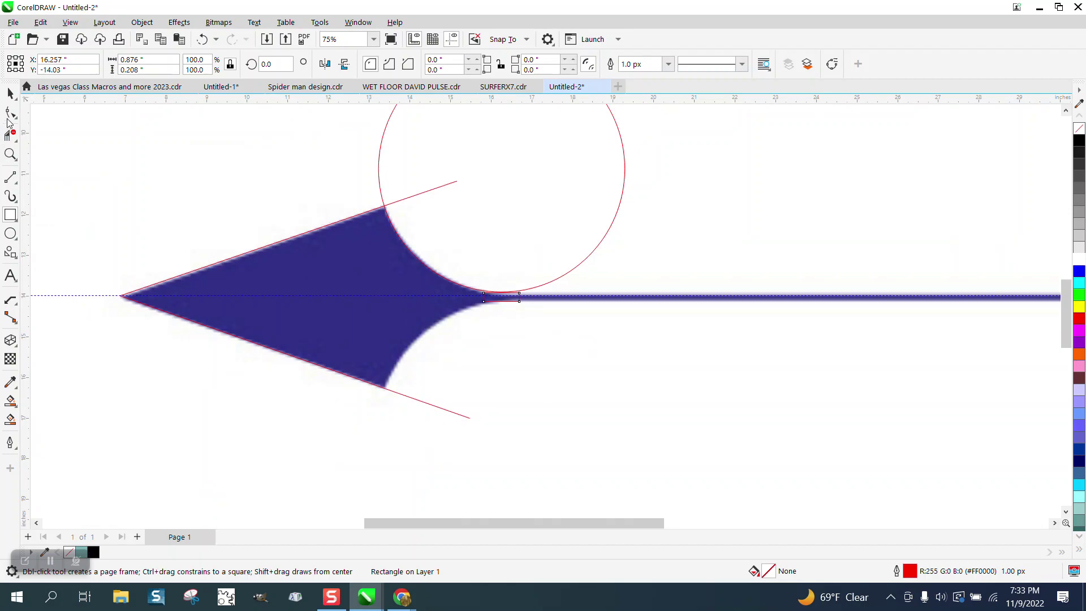
left_click(9, 116)
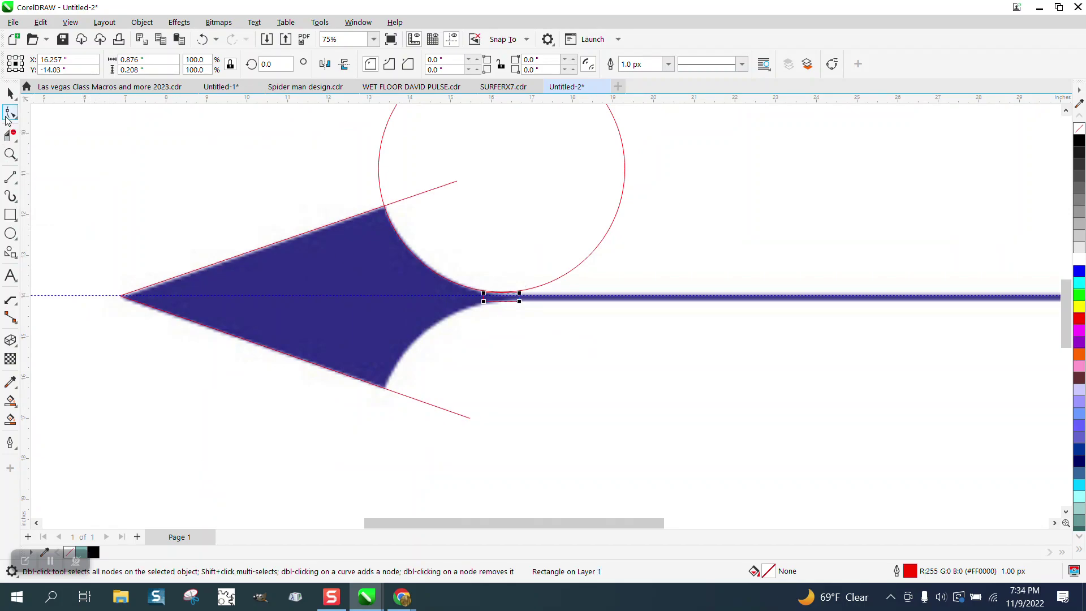
left_click(10, 94)
scroll(524, 296, "down", 2)
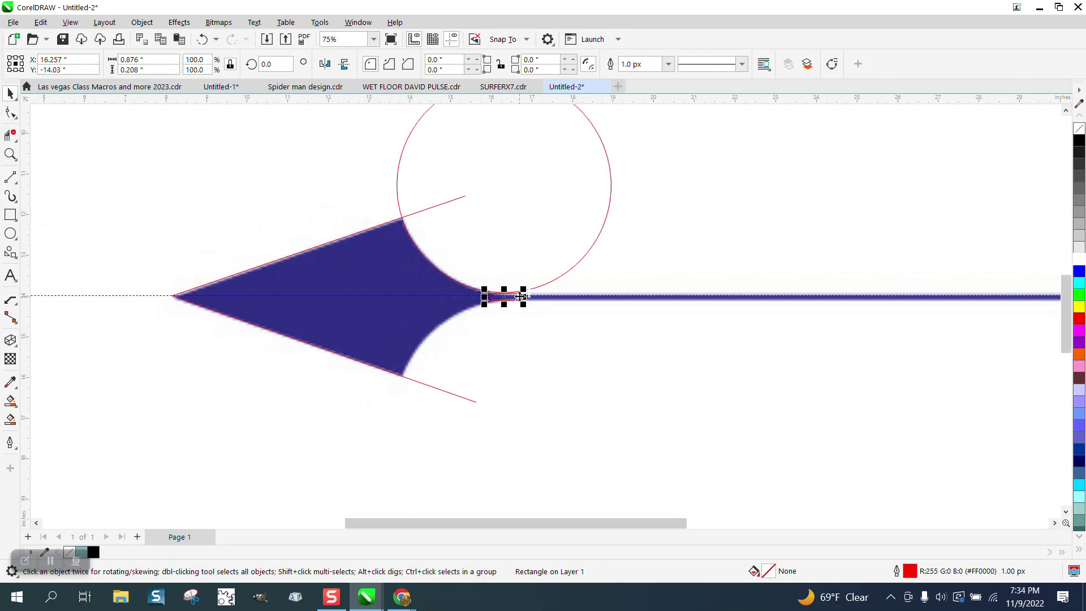
left_click_drag(523, 296, 907, 298)
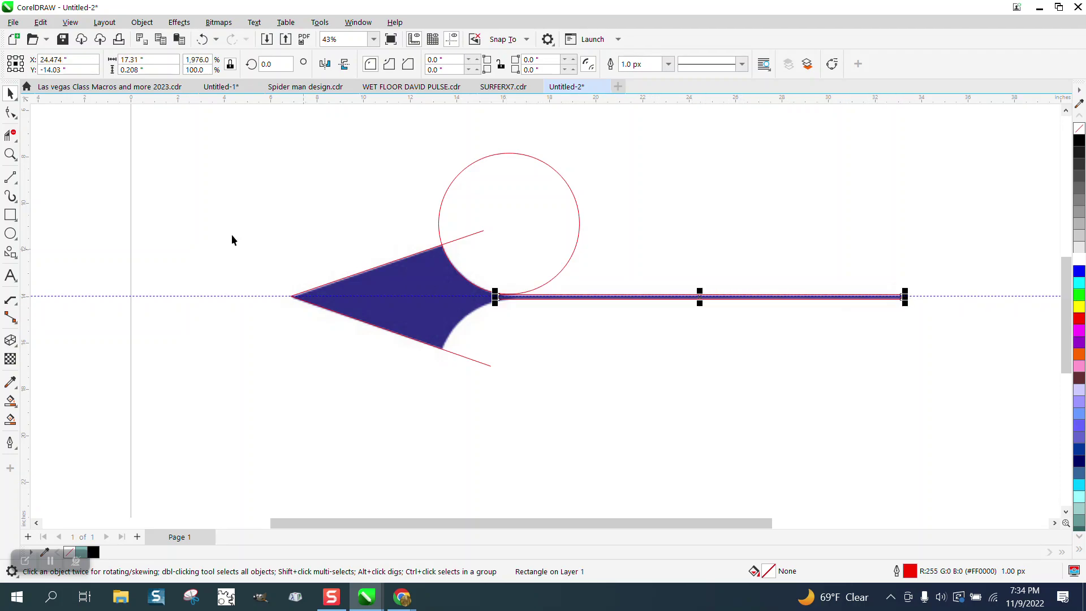
left_click(10, 154)
Step: Set the shaft rectangle's height to 0.21 inches
left_click_drag(483, 293, 579, 345)
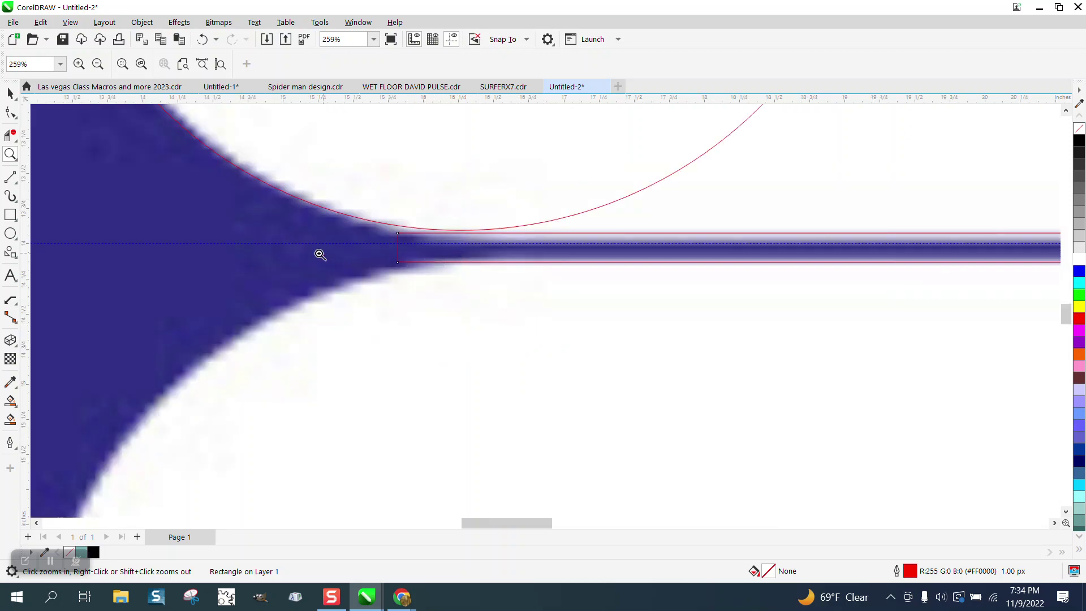
left_click(11, 94)
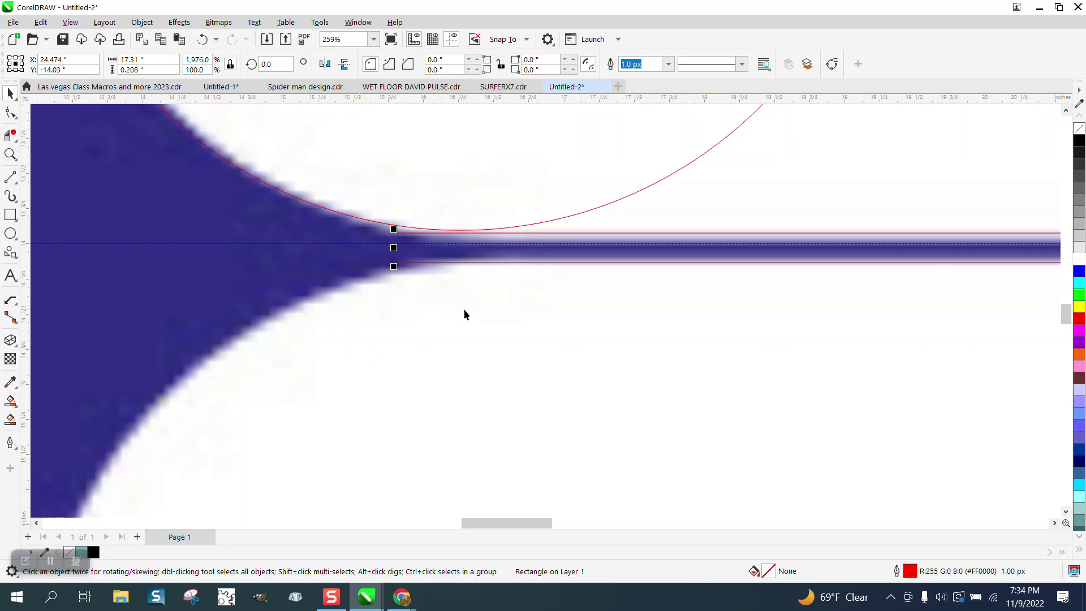
triple_click(153, 71)
type(".")
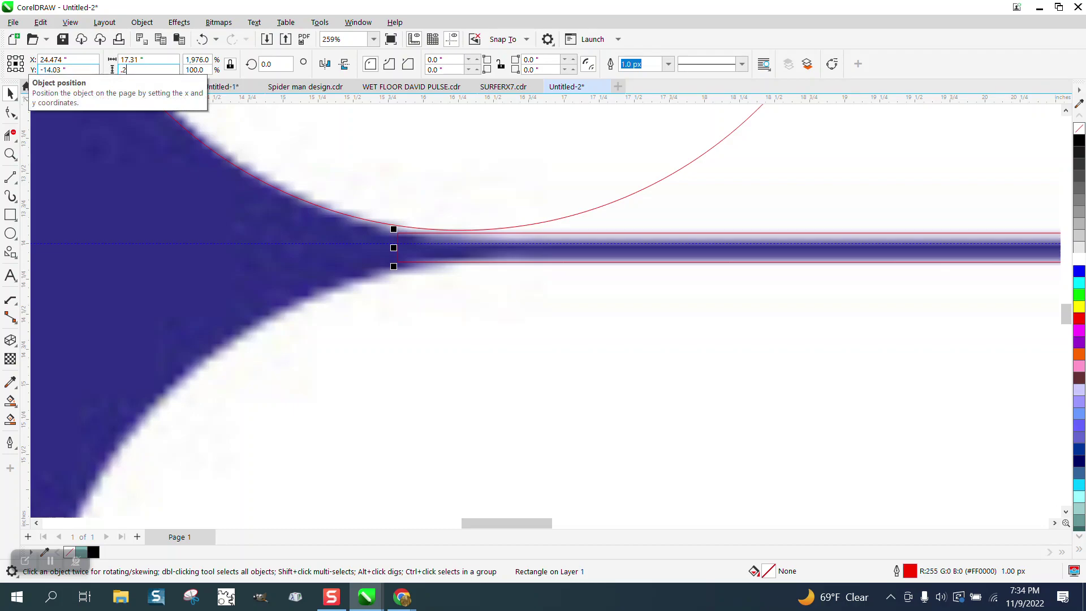
type("21")
key("Return")
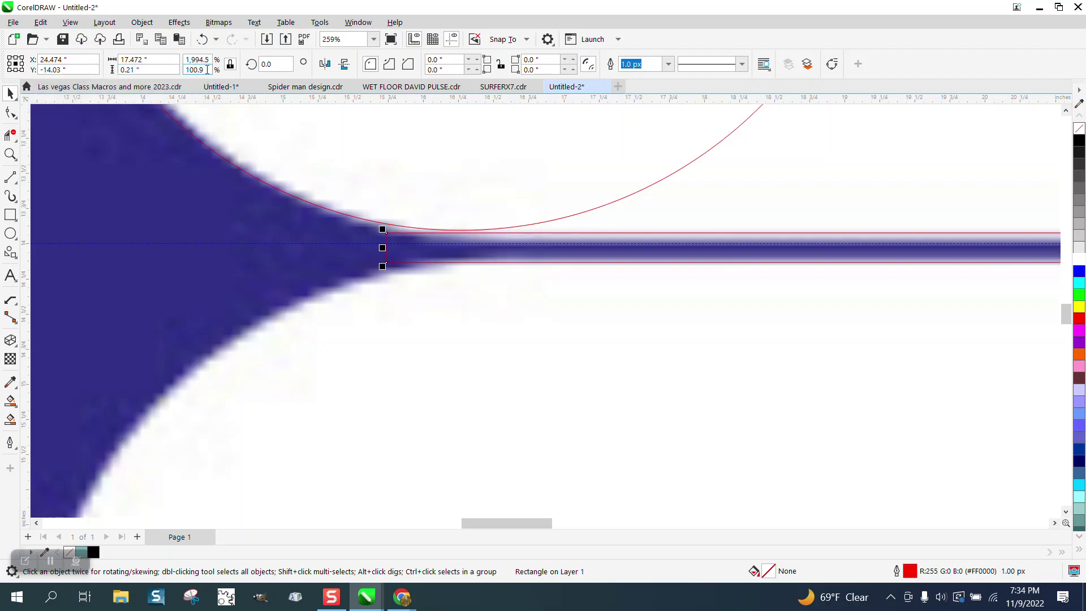
Step: Unlock the ratio and adjust the rectangle height to 0.22, then 0.23 inches
left_click(231, 65)
type("0.22")
key("Return")
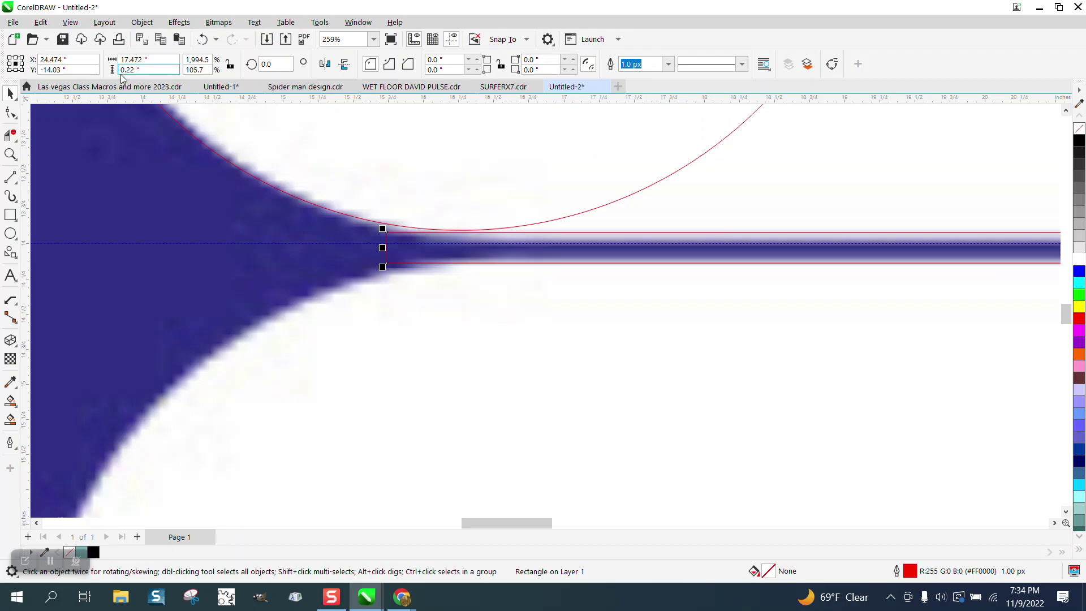
left_click(131, 70)
type(".23")
key("Return")
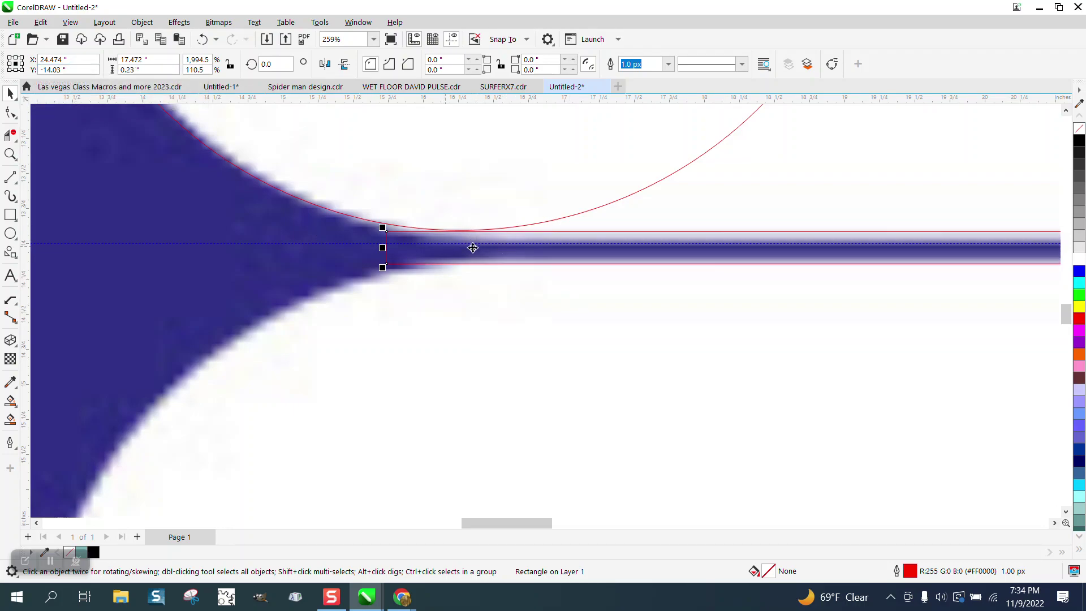
scroll(441, 285, "down", 1)
scroll(458, 278, "down", 2)
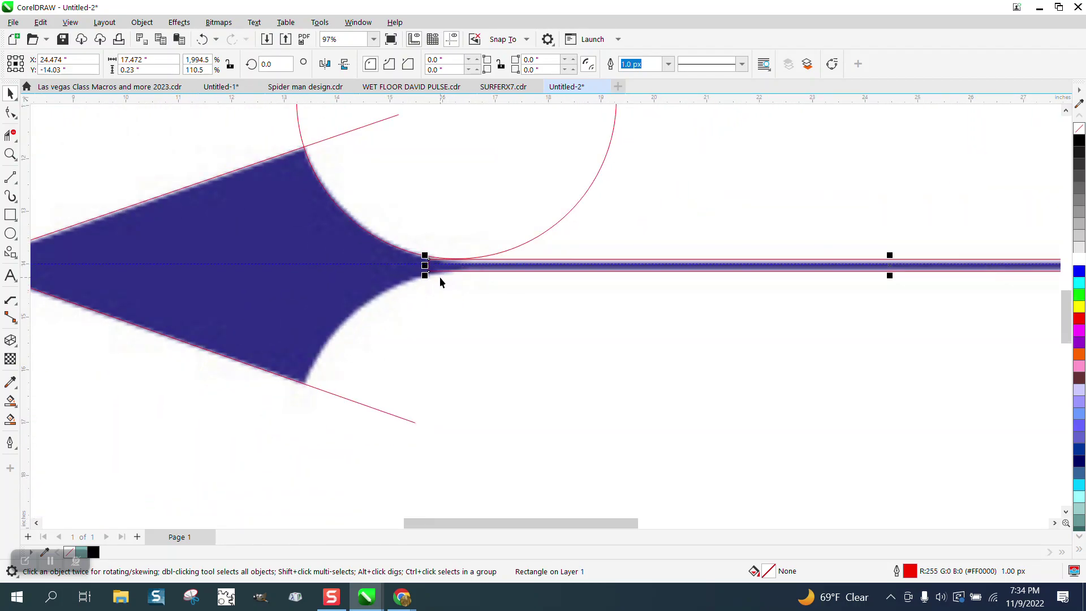
Step: Zoom on the rectangle's left end and set its height to 0.24 inches
left_click(10, 154)
left_click_drag(422, 236, 518, 309)
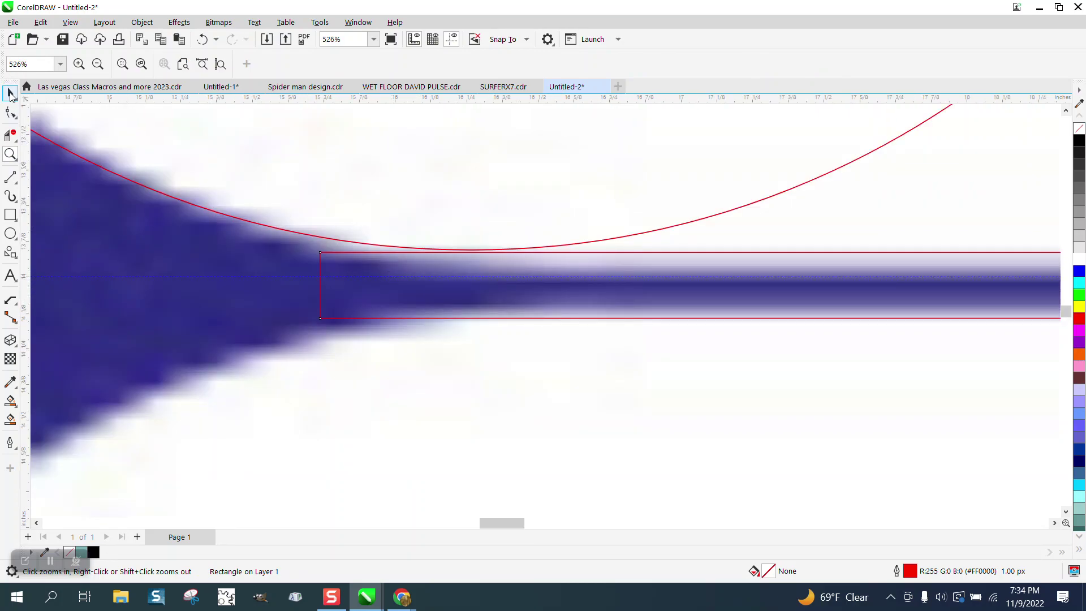
left_click(10, 93)
triple_click(135, 69)
type(".")
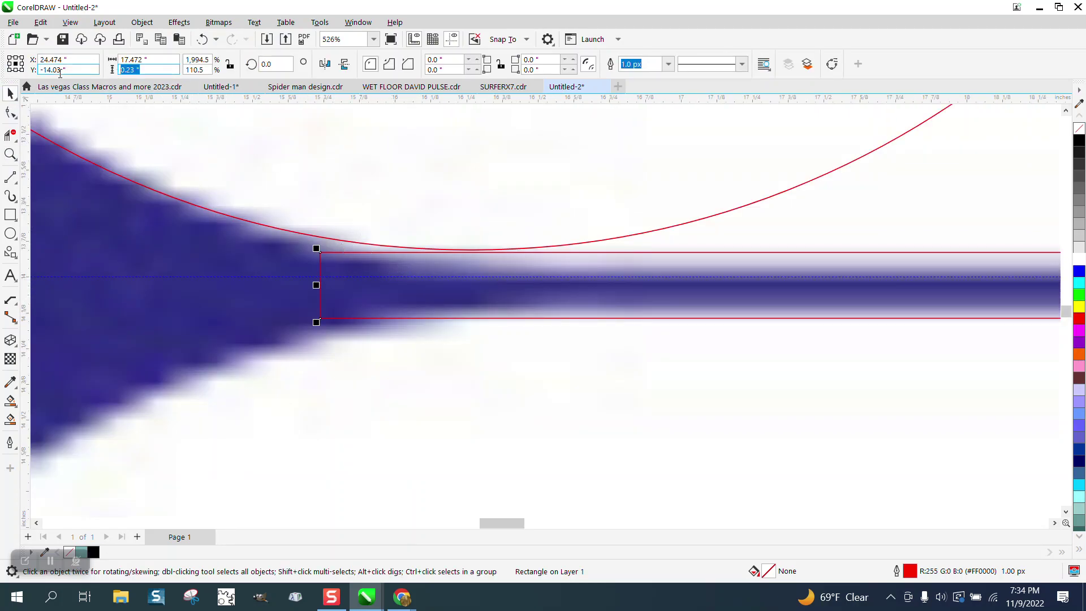
type("24")
key("Return")
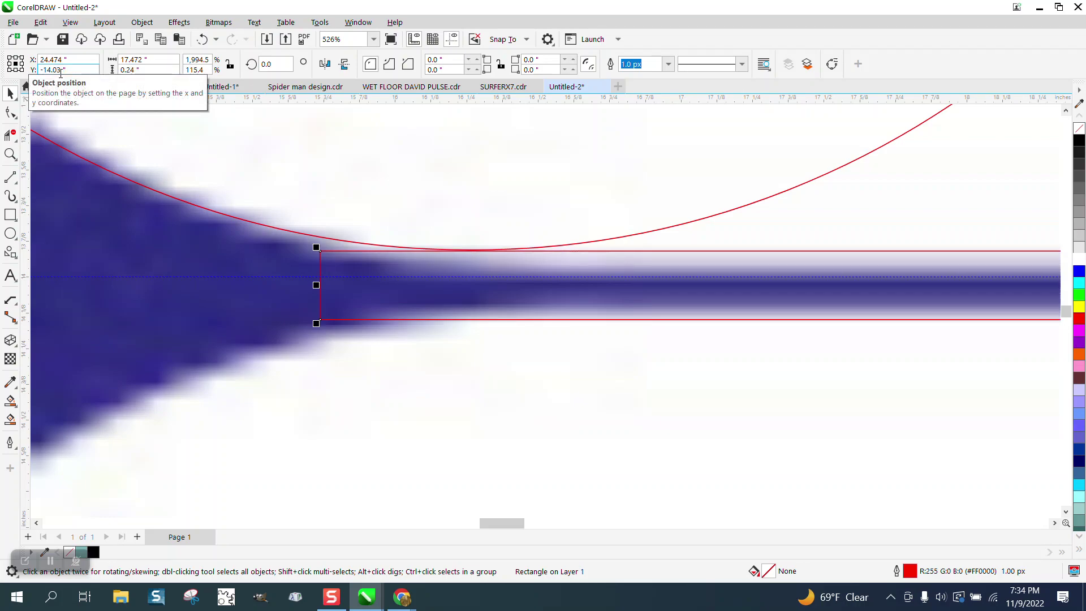
scroll(387, 334, "down", 1)
scroll(389, 354, "down", 5)
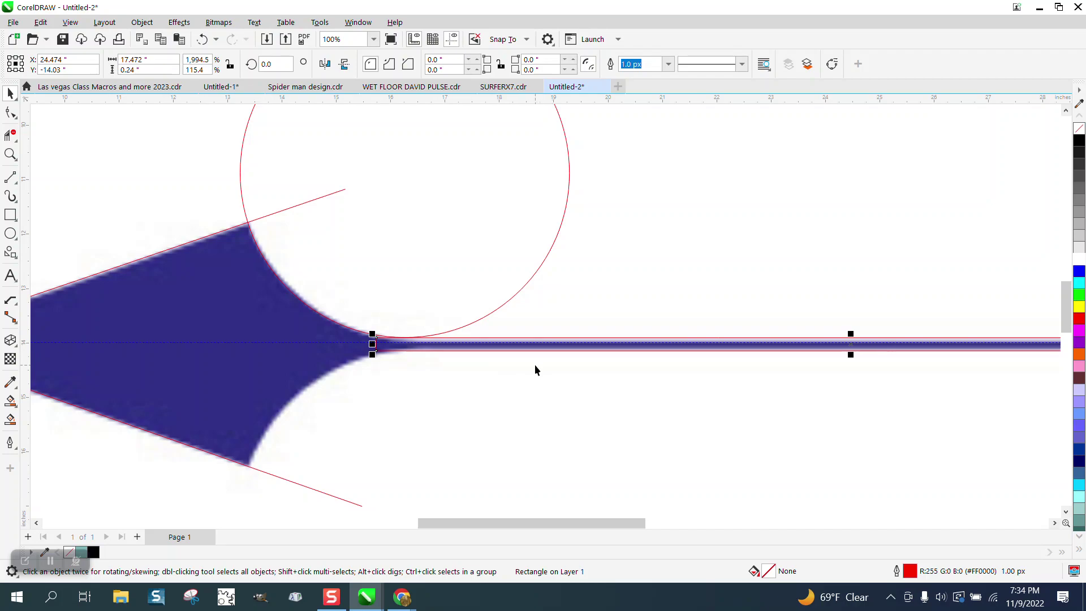
Step: Group the circle with the shaft rectangle and make a vertically mirrored copy below
left_click(537, 271, "shift")
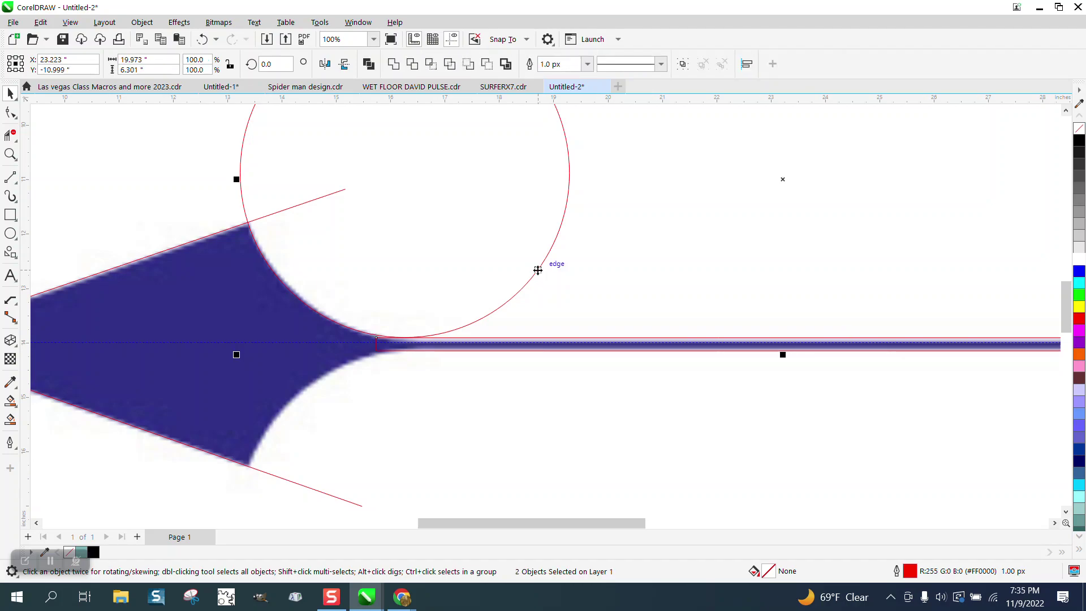
key("ctrl+g")
scroll(537, 270, "down", 2)
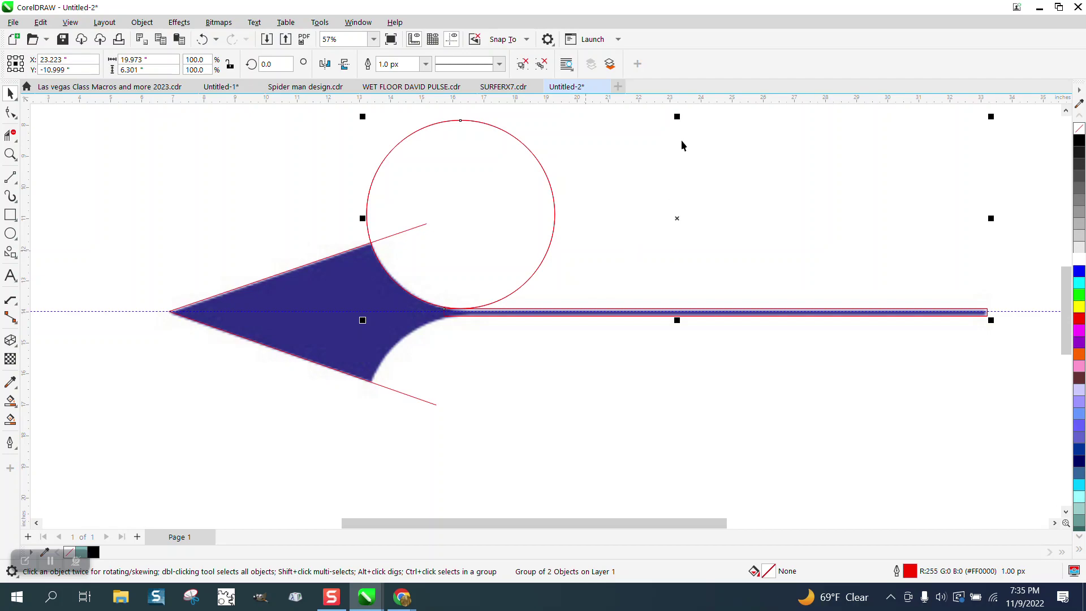
left_click_drag(677, 117, 683, 347)
Step: Zoom into the dart's neck and move the mirrored copy onto the lower barb's curve
left_click(642, 261)
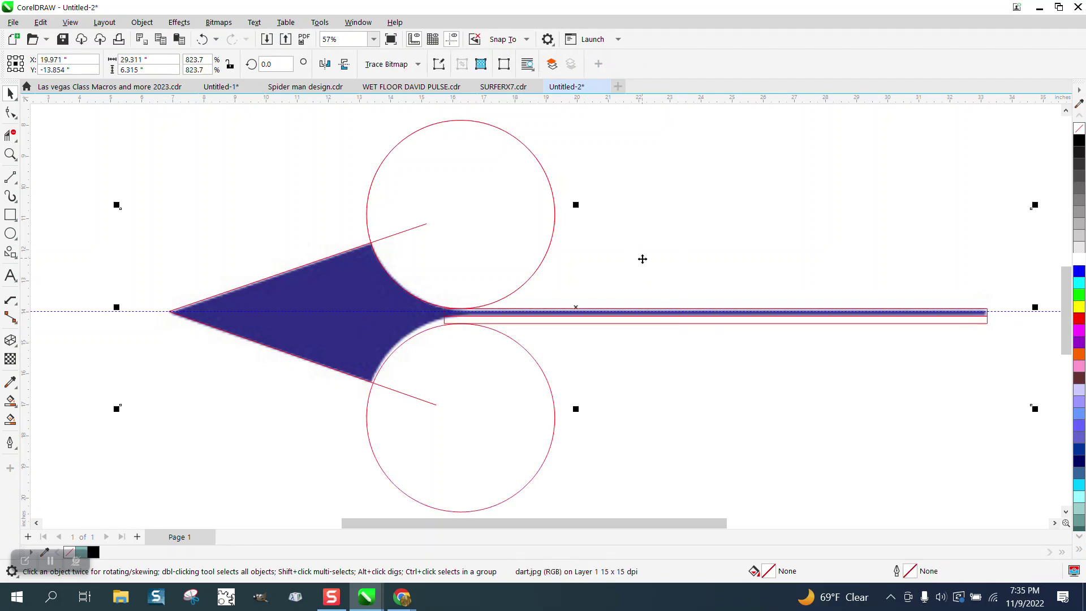
left_click(10, 154)
left_click_drag(369, 261, 650, 412)
left_click(10, 93)
left_click(296, 243)
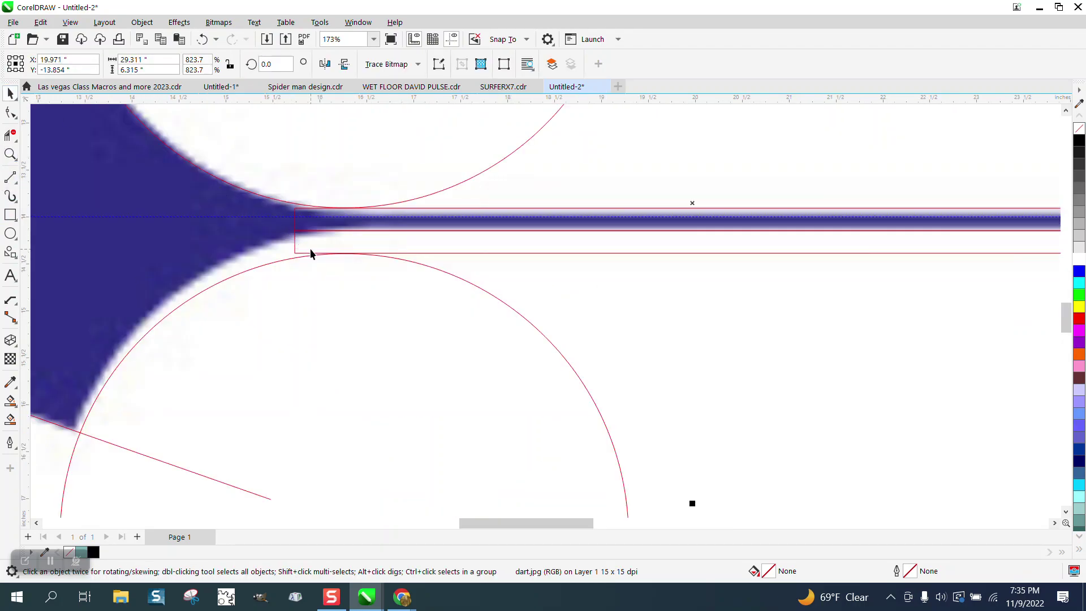
left_click_drag(295, 238, 296, 213)
scroll(375, 312, "down", 2)
scroll(374, 312, "down", 2)
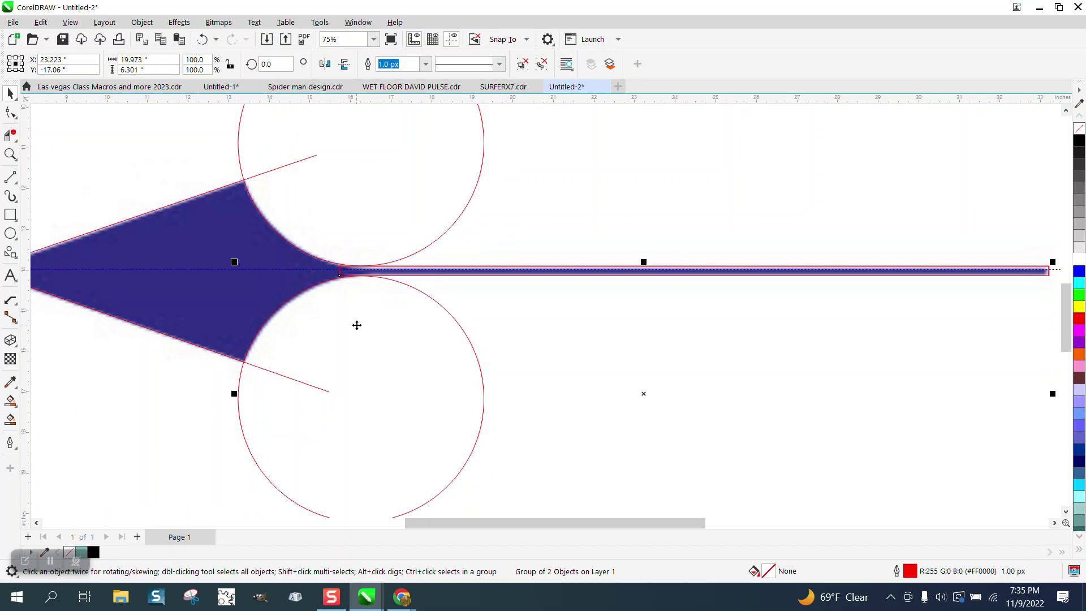
Step: Move the original dart image below and to the right of the traced outline
scroll(362, 327, "down", 3)
left_click(317, 303)
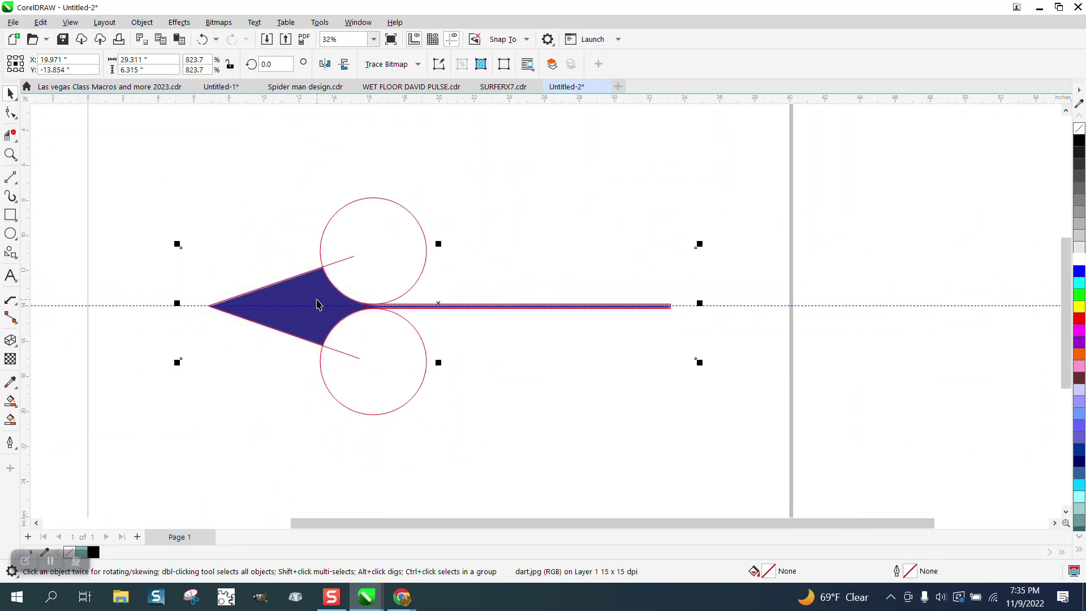
left_click(226, 255)
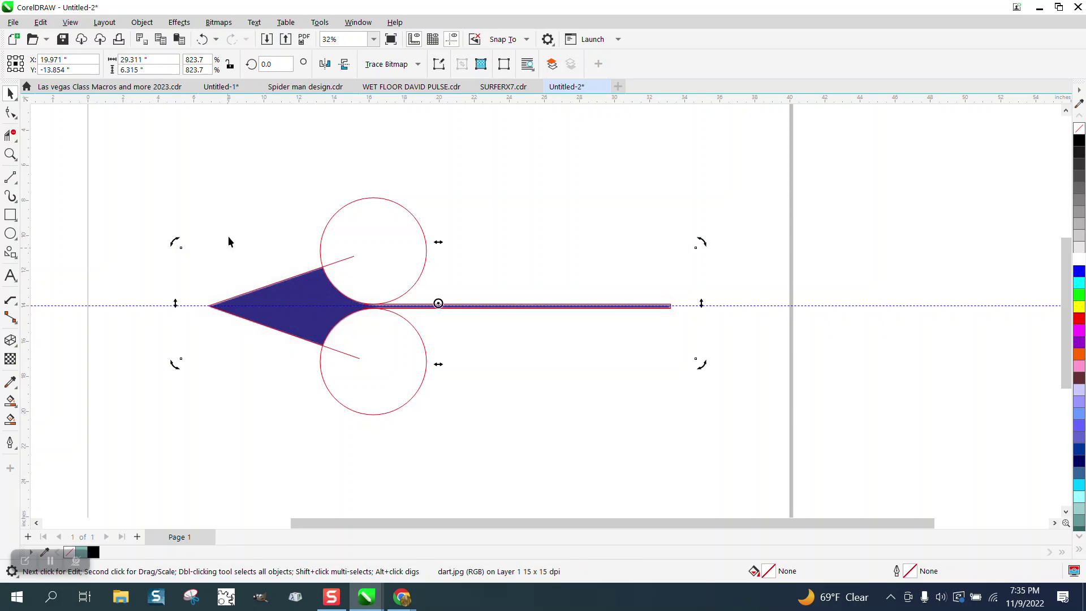
left_click(222, 229)
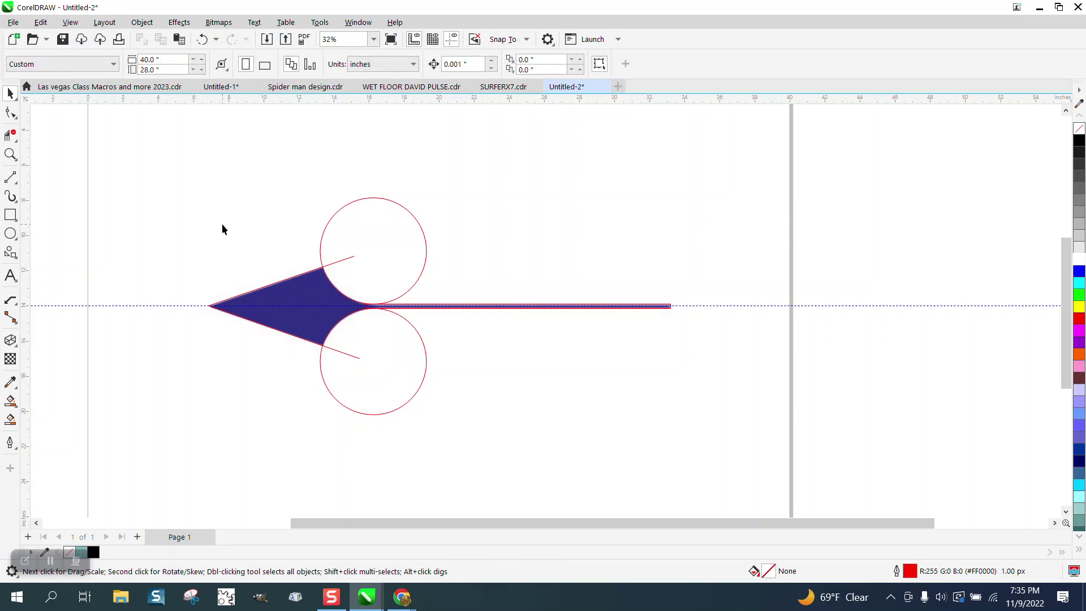
left_click(260, 259)
left_click_drag(267, 261, 605, 419)
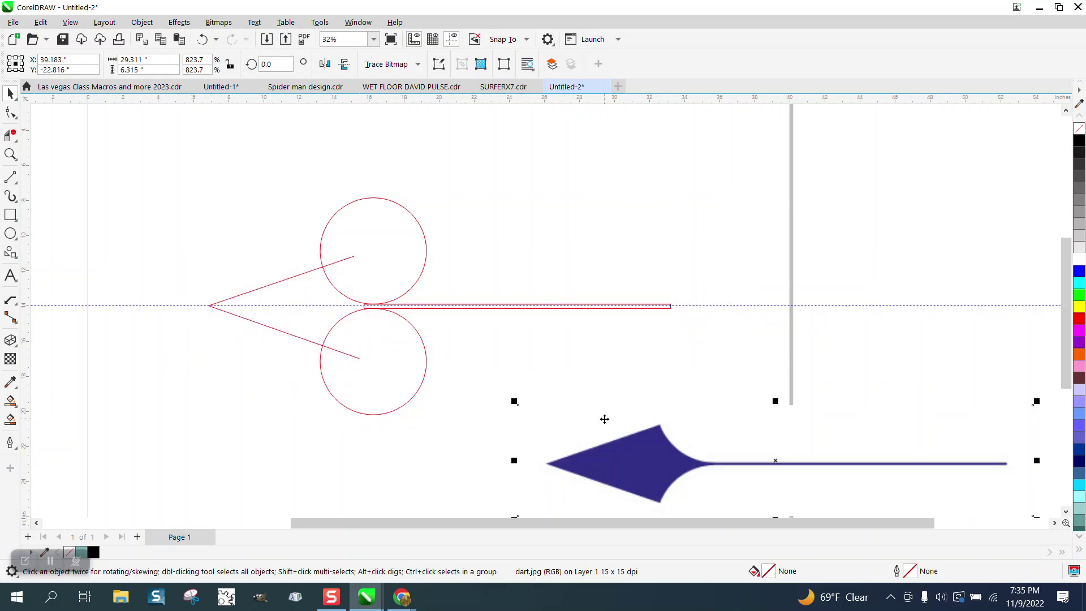
Step: Delete the shaft rectangle's left end edge with Virtual Segment Delete, undoing accidental line deletions
left_click(11, 154)
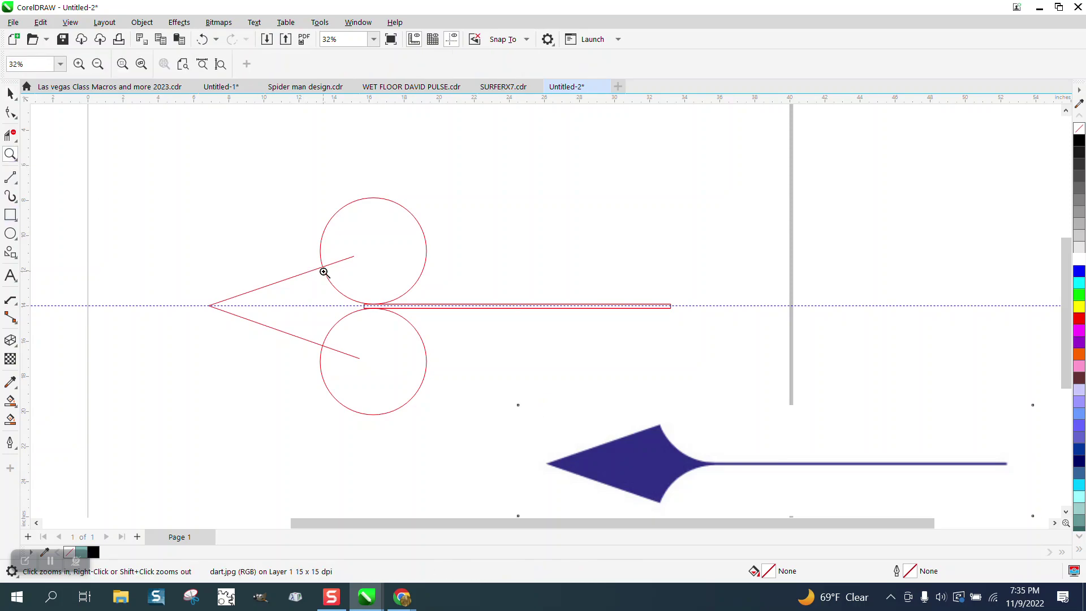
left_click_drag(329, 282, 451, 325)
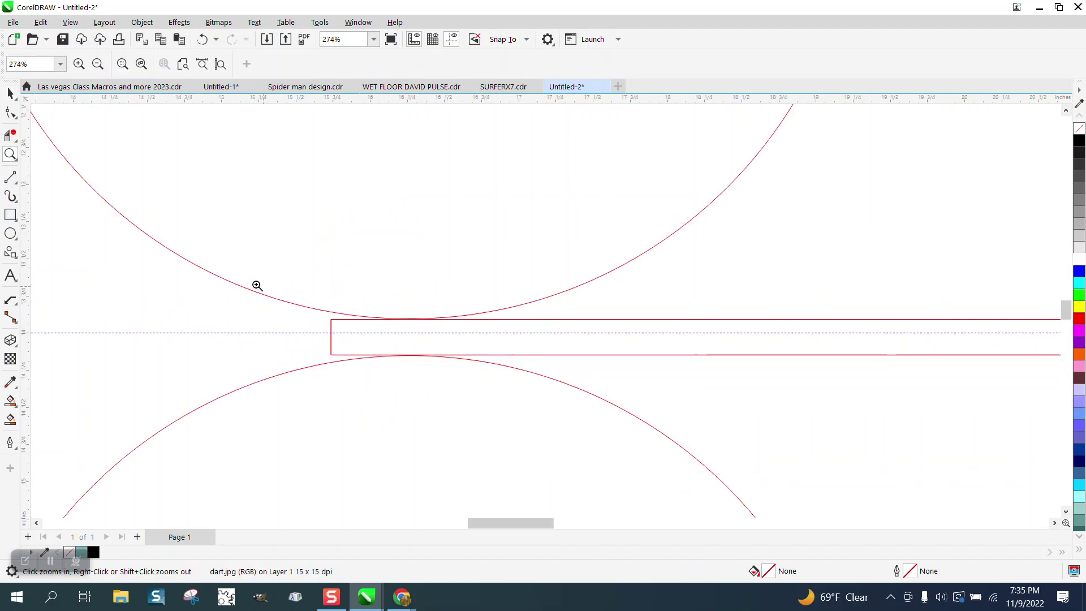
left_click(11, 134)
left_click(330, 337)
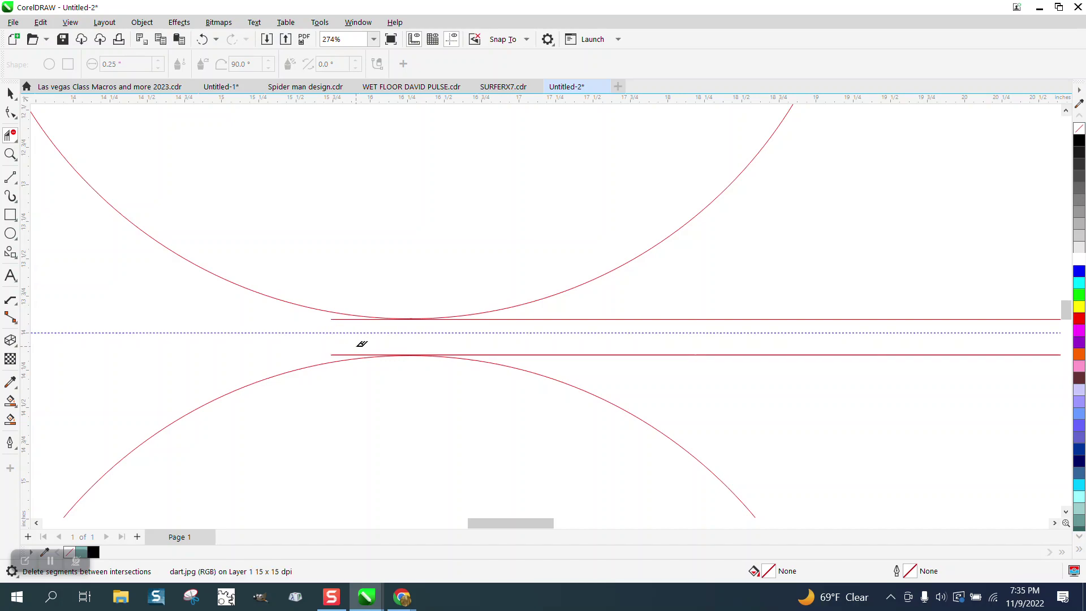
left_click(357, 318)
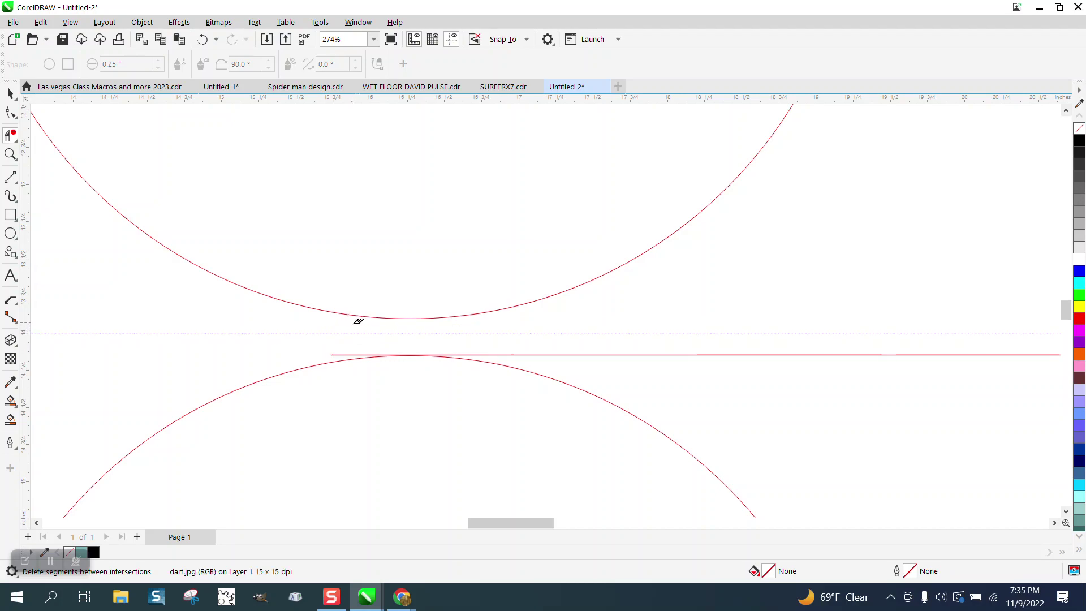
left_click(357, 354)
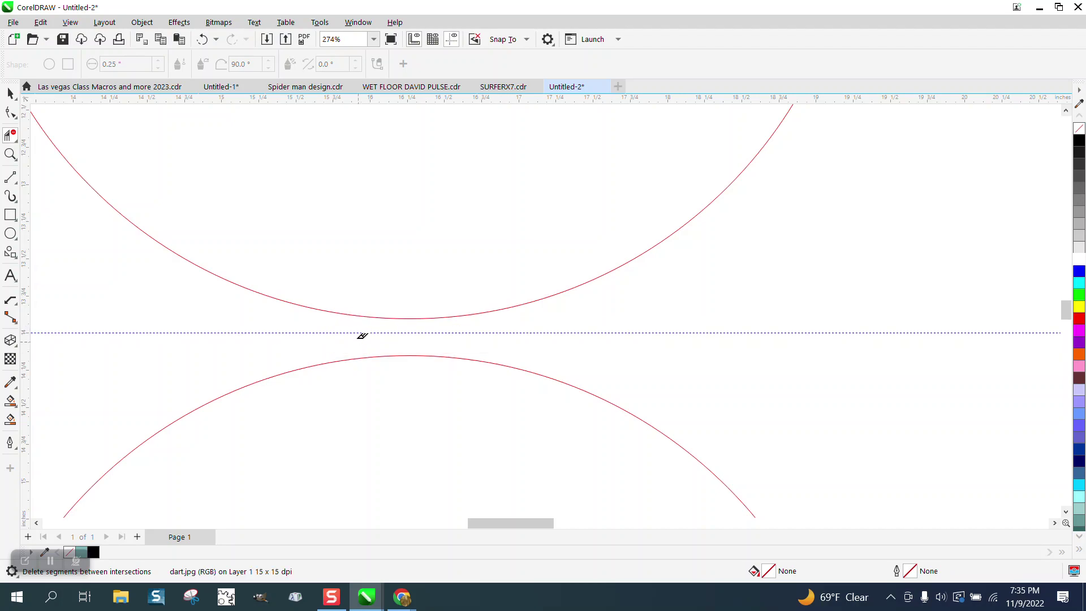
left_click(204, 40)
left_click(204, 41)
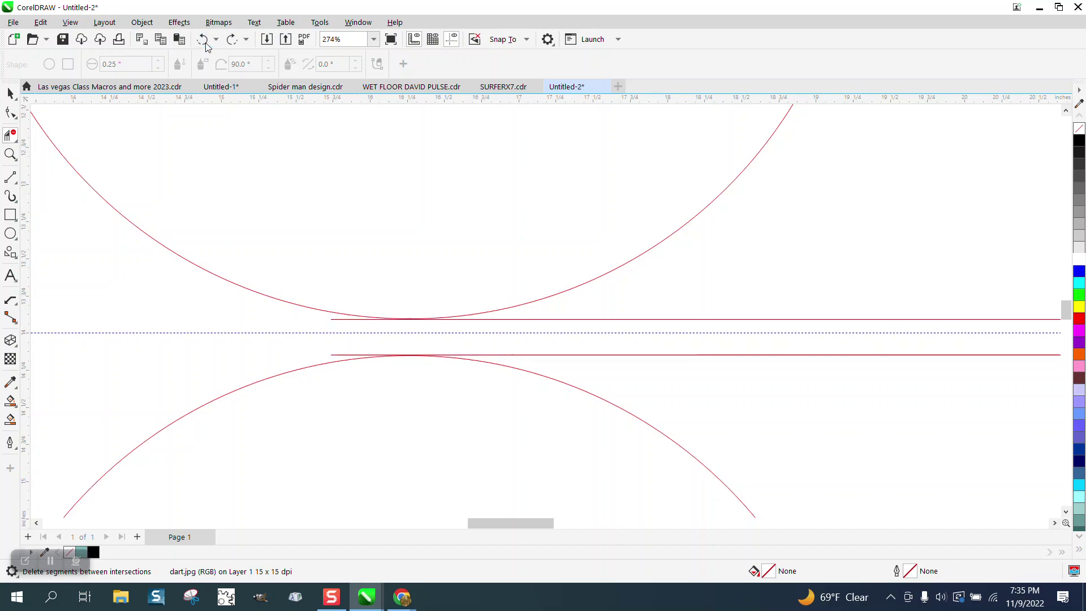
left_click(10, 112)
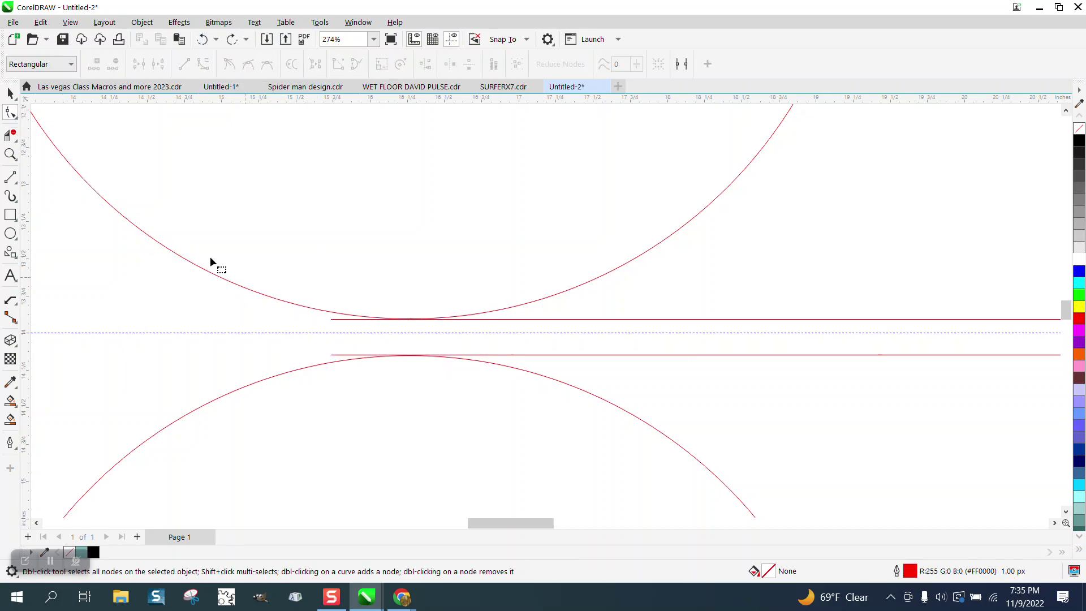
left_click(10, 93)
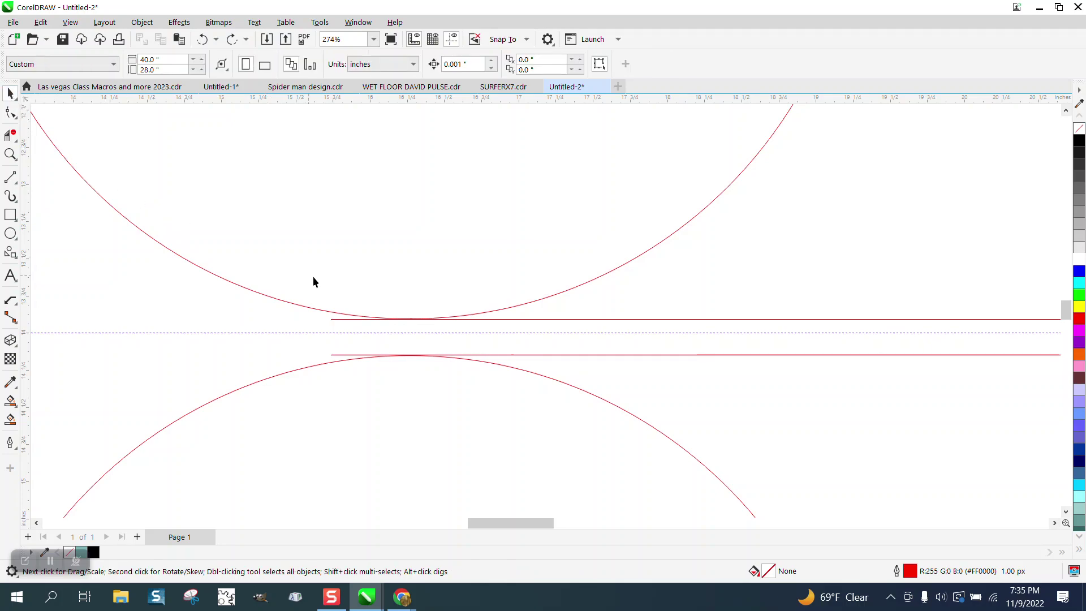
Step: Select all the dart outline pieces and ungroup them
left_click(354, 320)
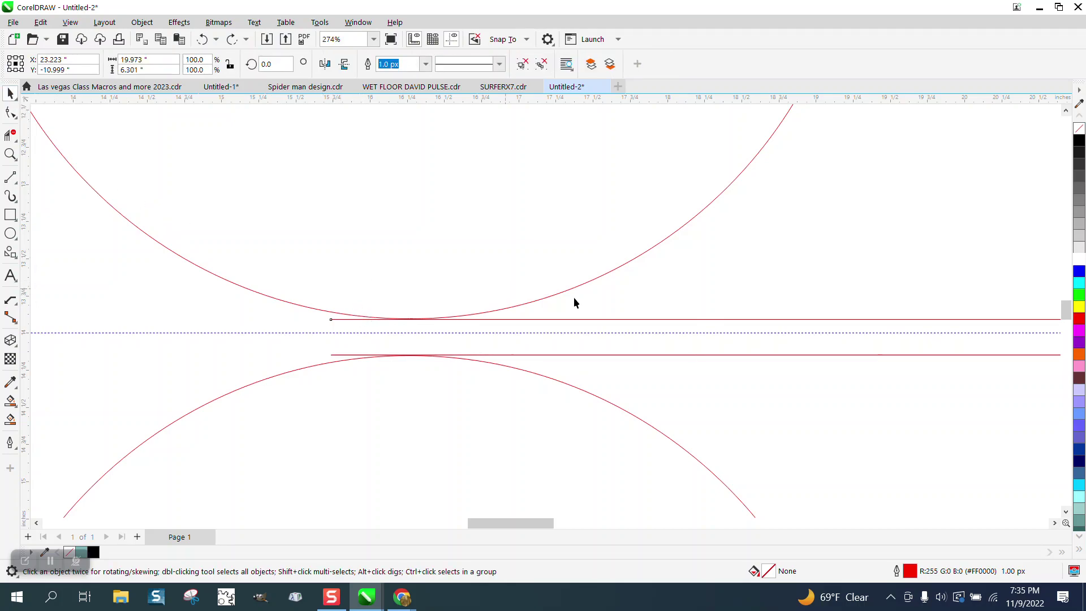
scroll(520, 286, "down", 2)
scroll(382, 279, "down", 5)
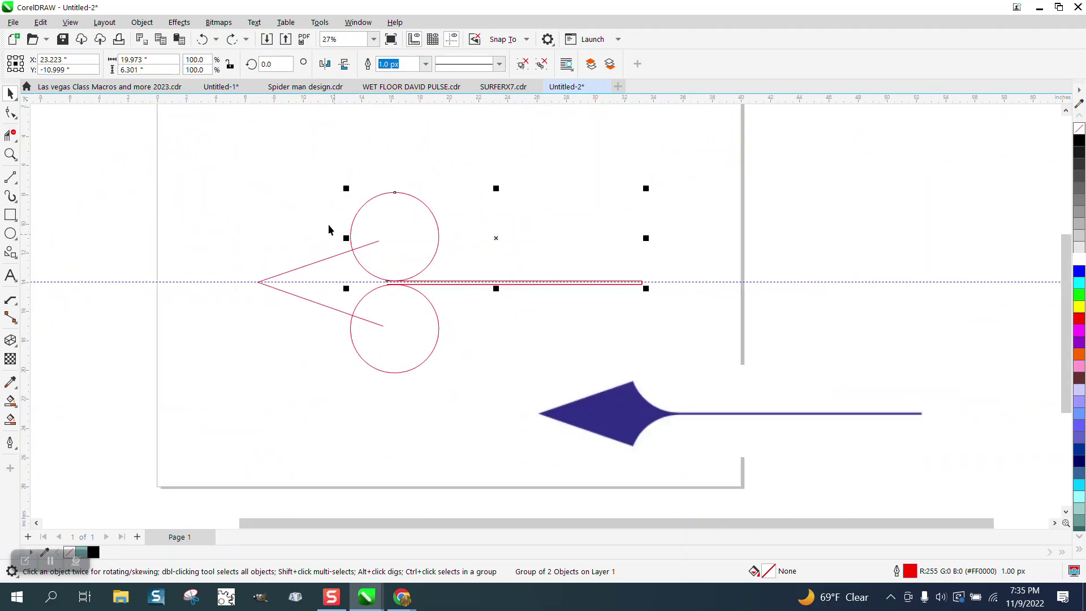
left_click_drag(216, 148, 727, 416)
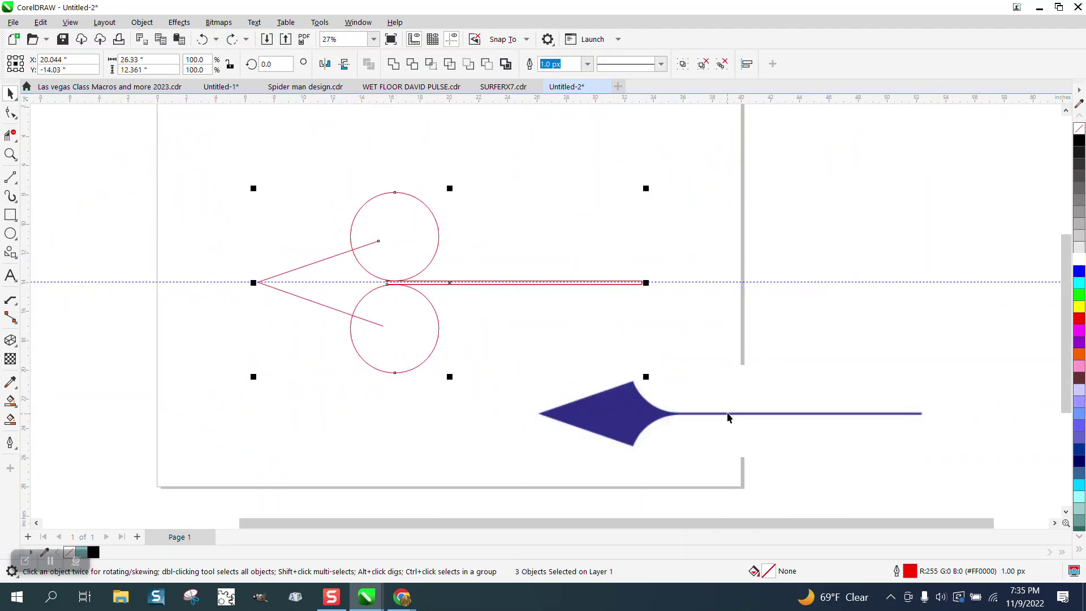
key("ctrl+u")
Step: Zoom into the junction and nudge the upper and lower circles onto the shaft lines
left_click(10, 155)
left_click_drag(347, 228, 530, 341)
left_click_drag(255, 179, 403, 259)
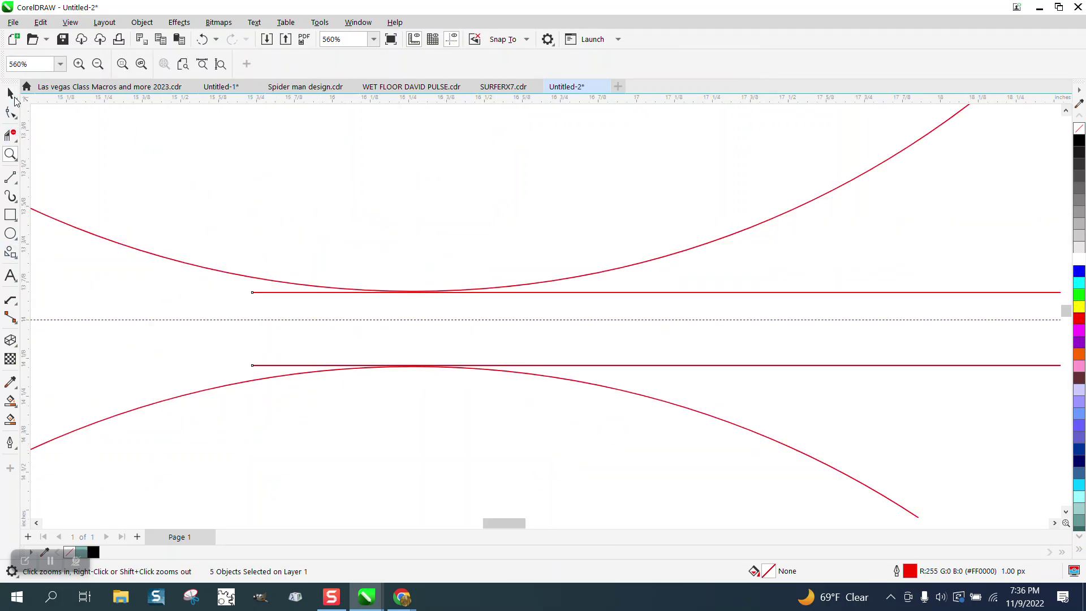
left_click(11, 93)
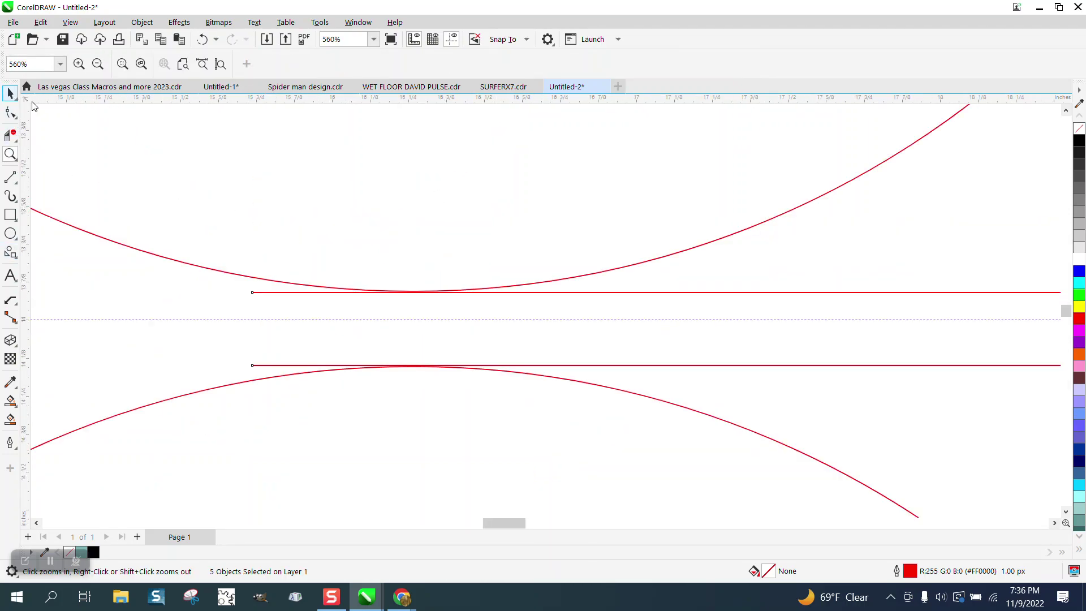
left_click(704, 265)
left_click(683, 251)
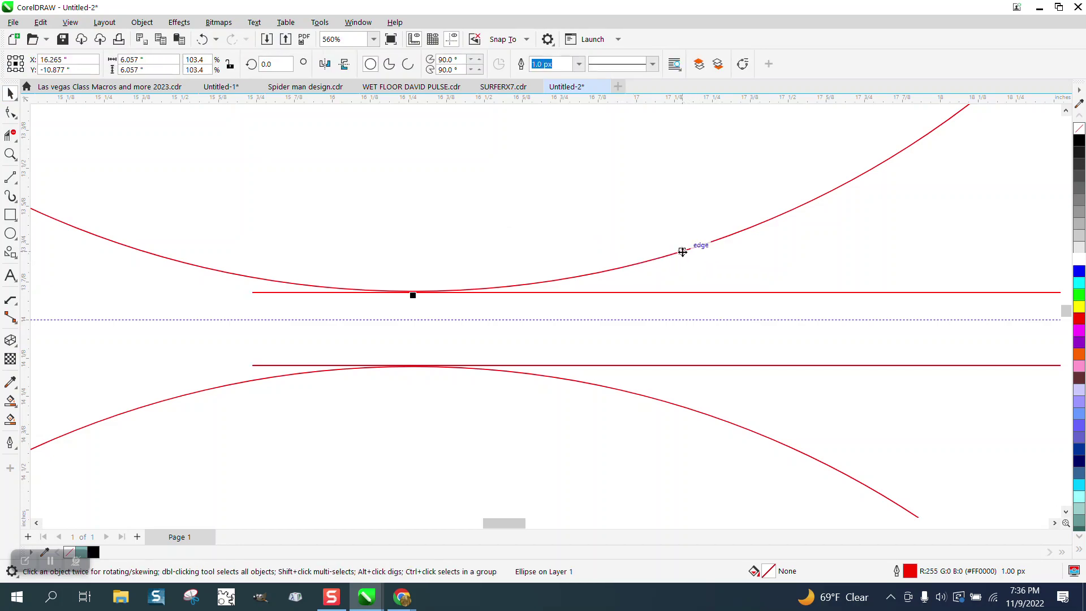
left_click_drag(683, 251, 682, 252)
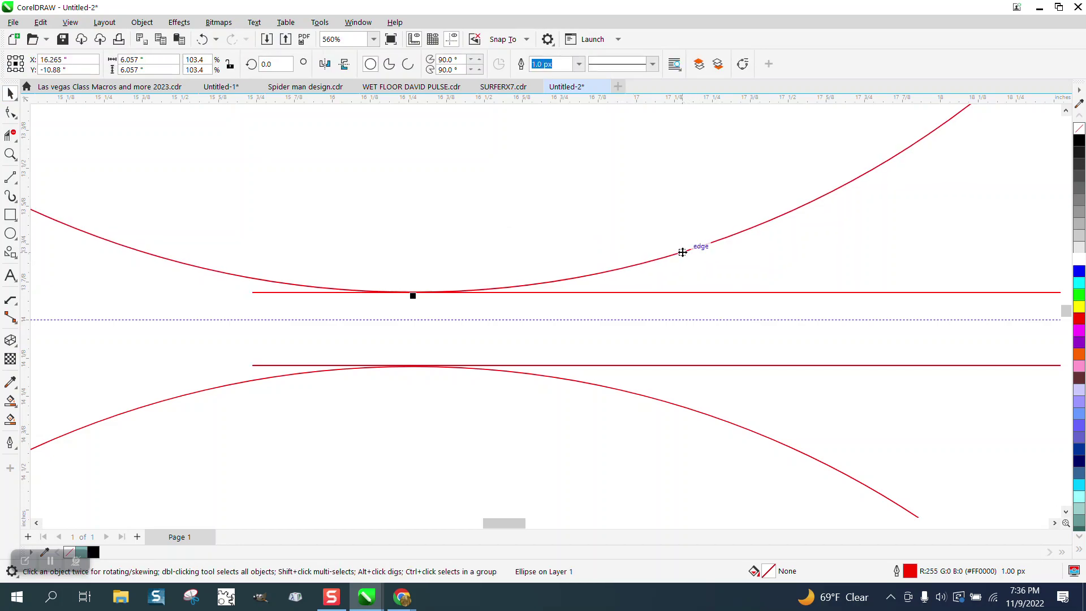
left_click(669, 402)
left_click_drag(668, 402, 668, 402)
Step: Trim both shaft lines' left stubs at the circles, re-nudging the circles after undoing wrong deletions
left_click(10, 134)
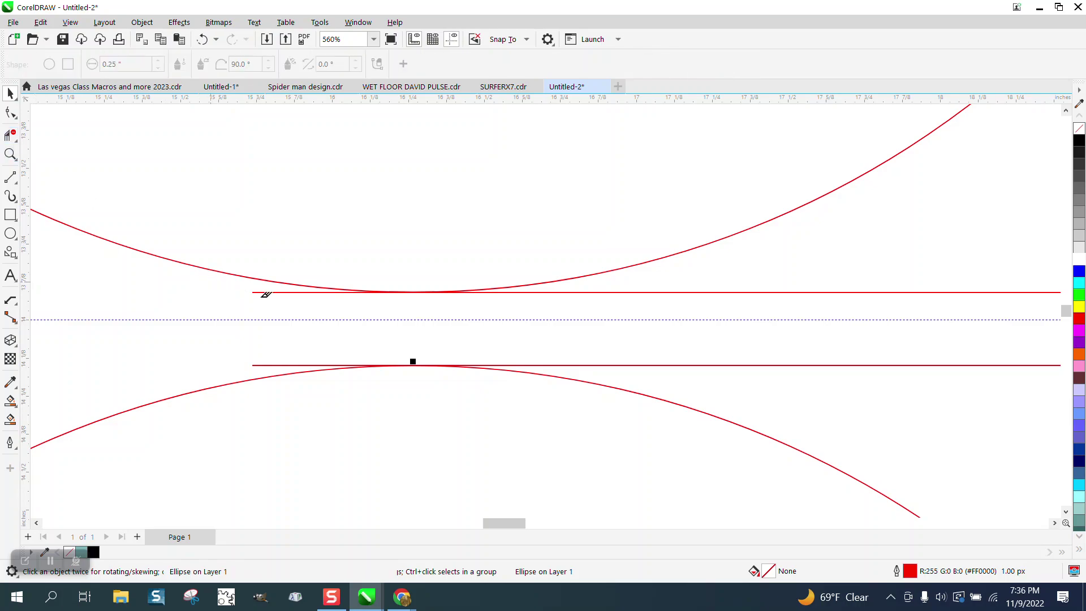
left_click(267, 292)
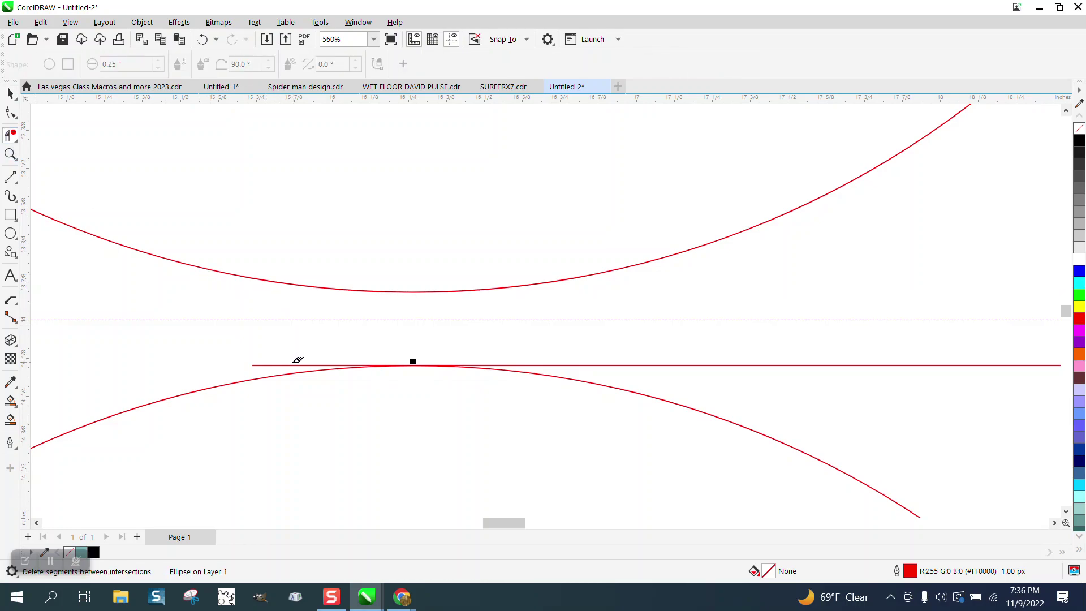
left_click(290, 366)
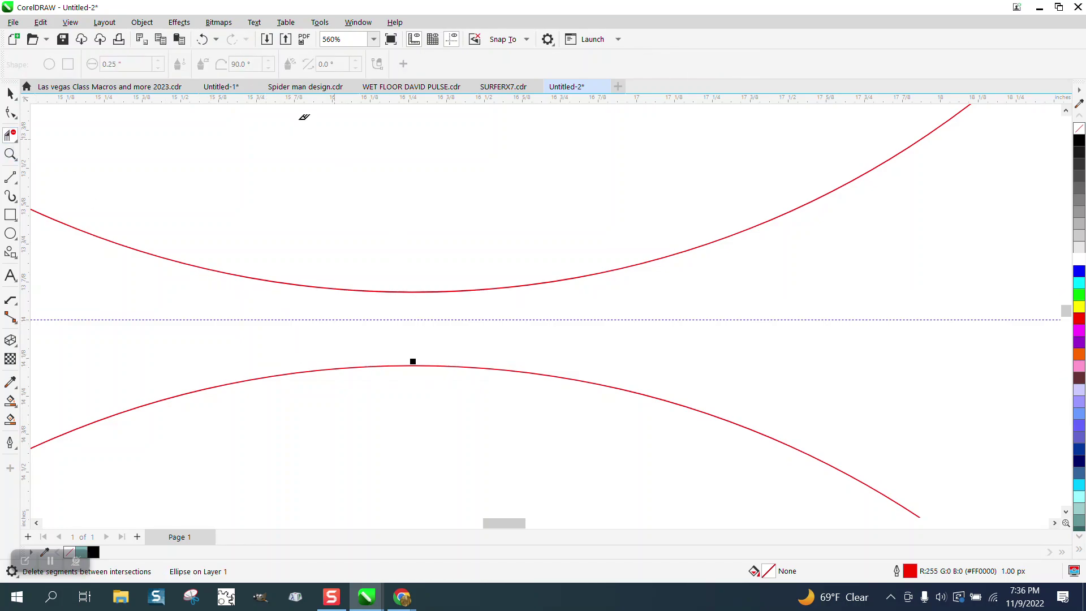
left_click(202, 39)
left_click(202, 39)
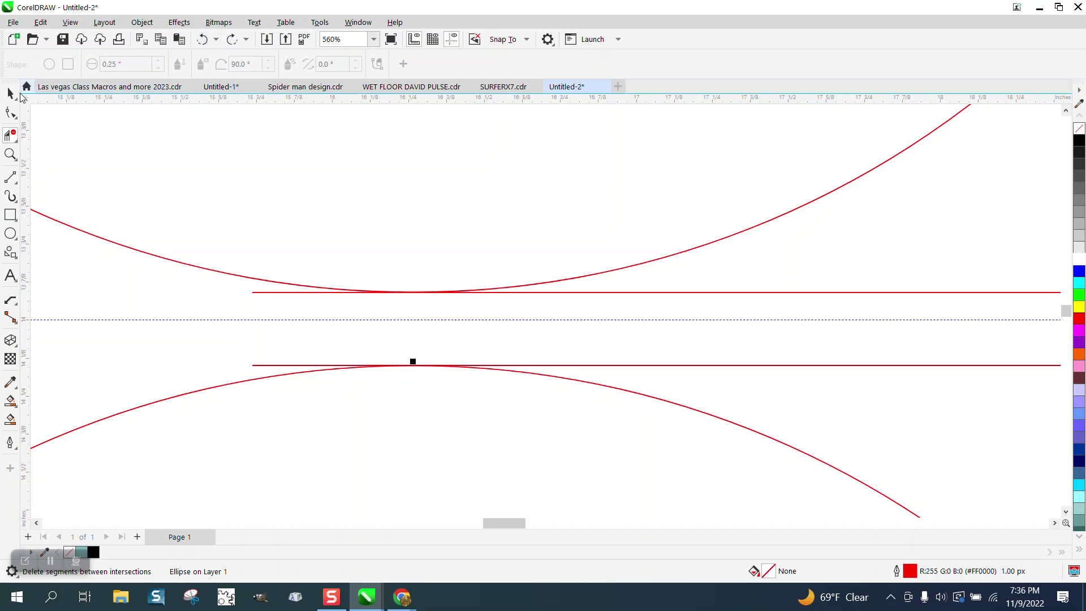
key("space")
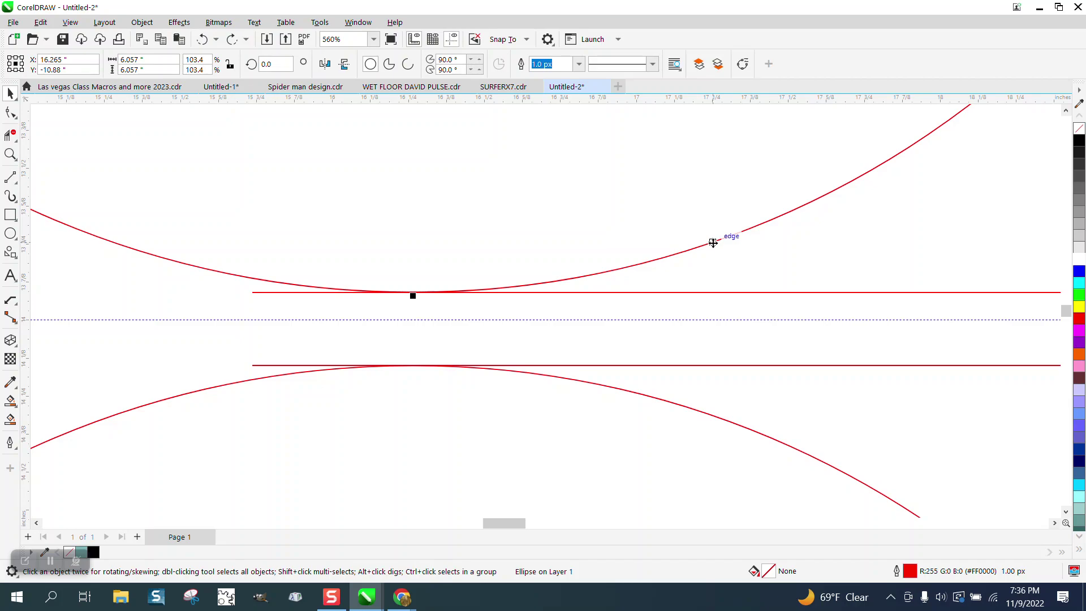
left_click_drag(712, 242, 713, 242)
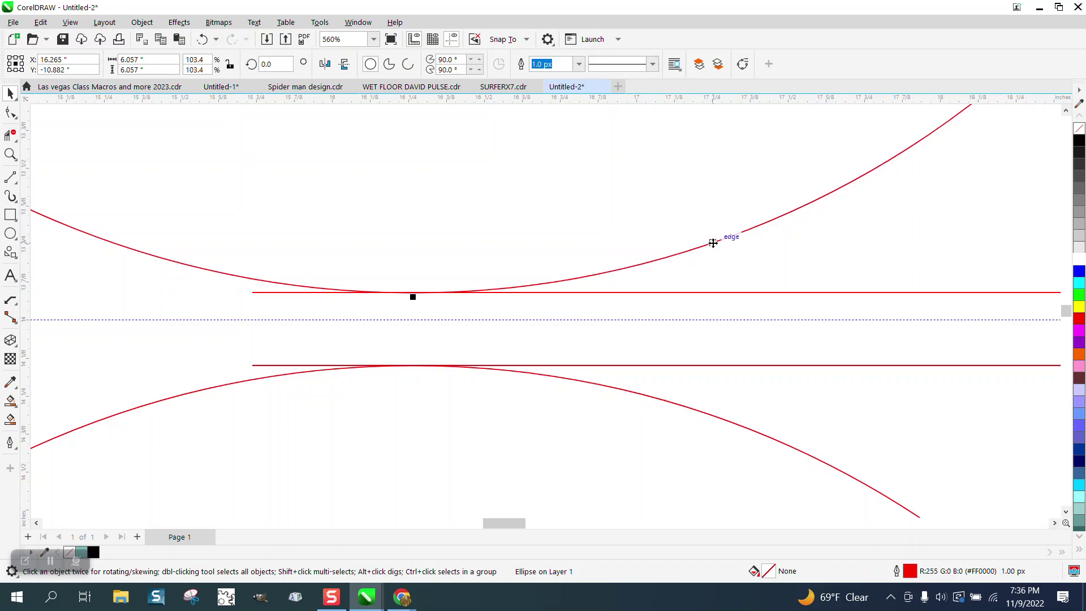
left_click(710, 416)
left_click_drag(710, 414, 709, 413)
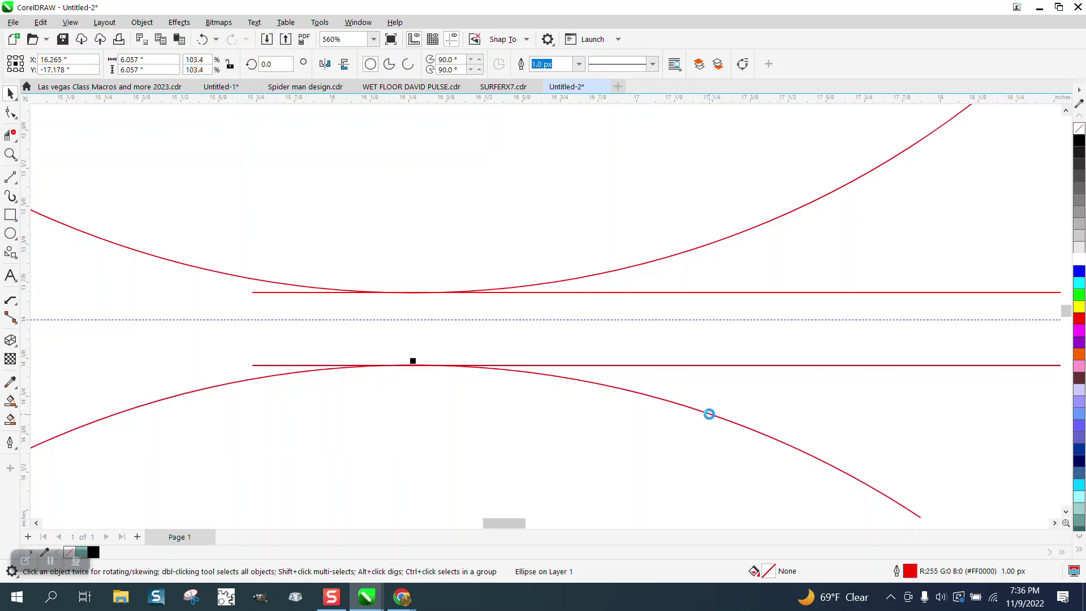
left_click(11, 135)
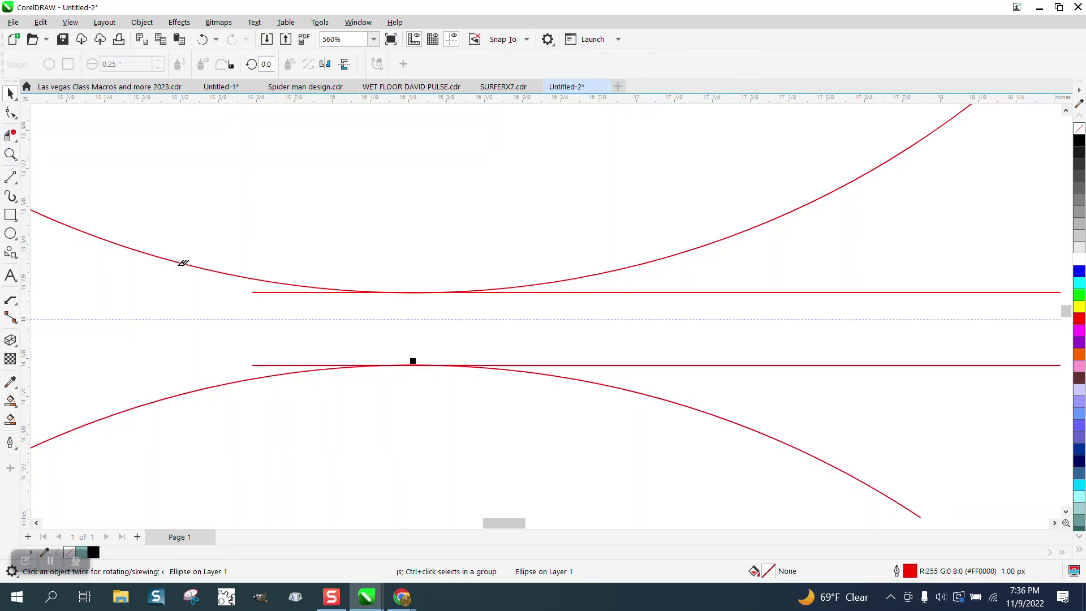
left_click(268, 292)
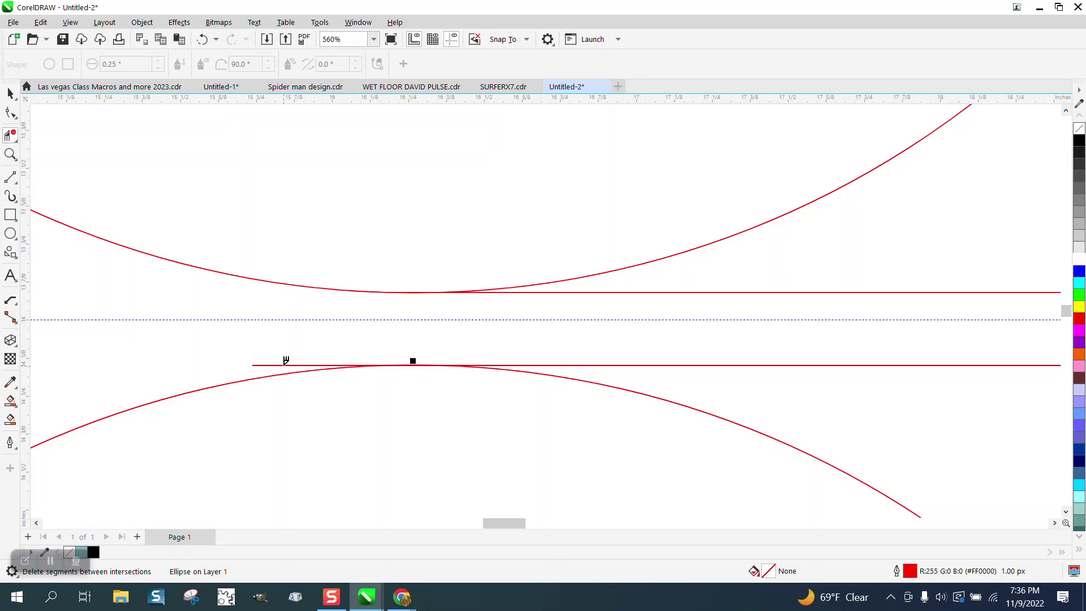
left_click(286, 364)
Step: Hide the guidelines and set the Smart Fill colour to black
scroll(266, 335, "down", 5)
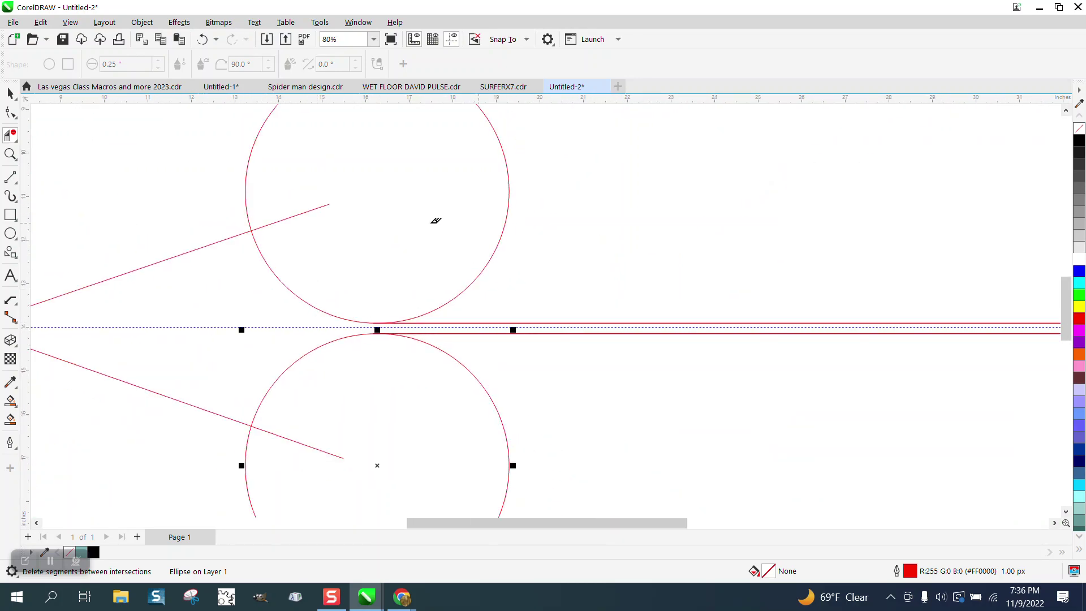
scroll(466, 261, "down", 1)
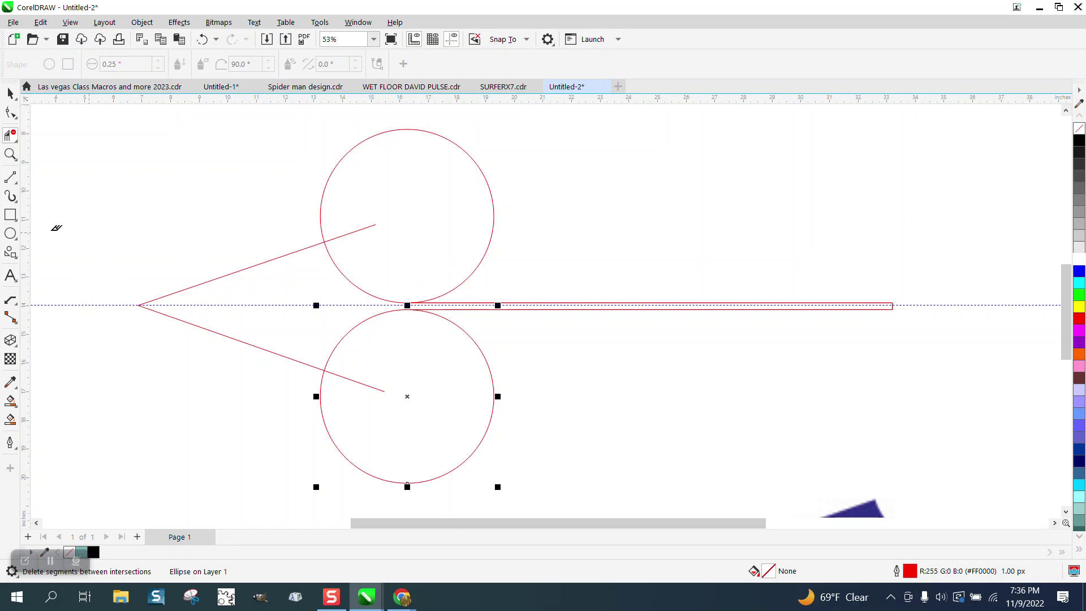
left_click(11, 93)
left_click(453, 39)
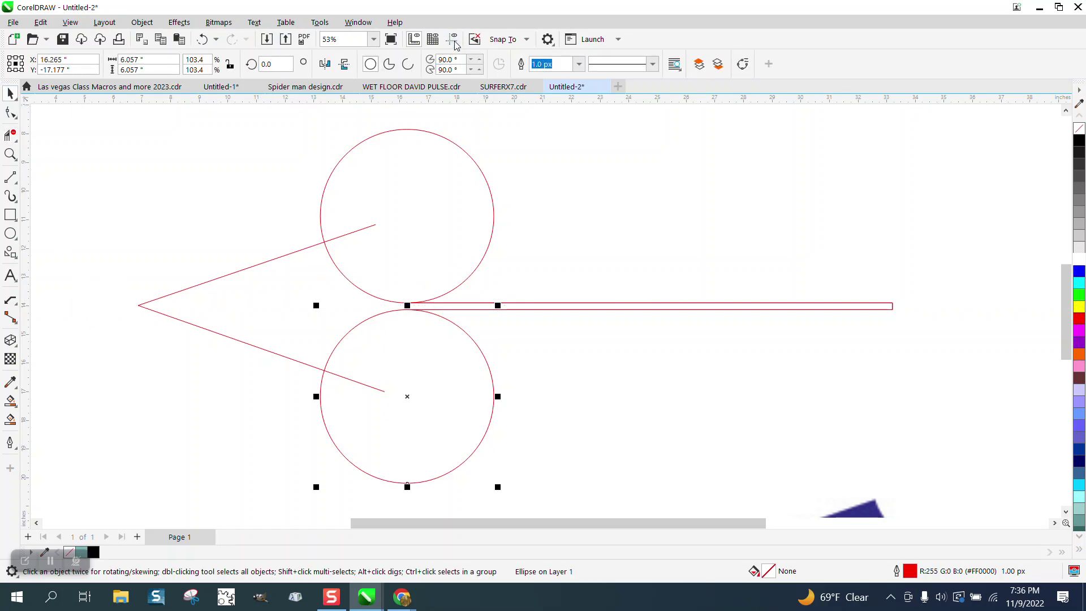
left_click(10, 421)
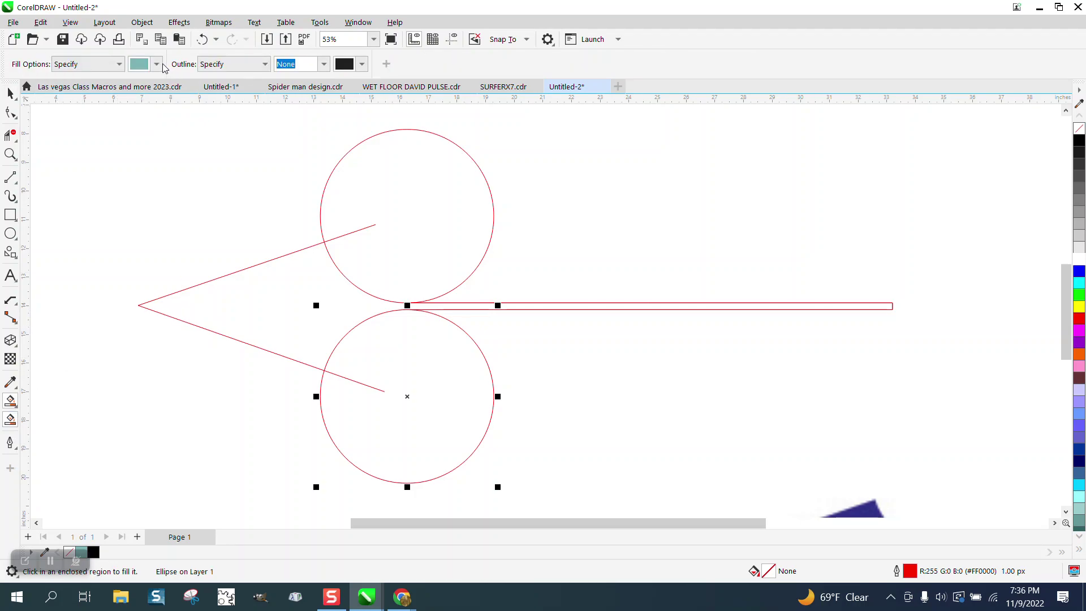
left_click(158, 64)
left_click(180, 92)
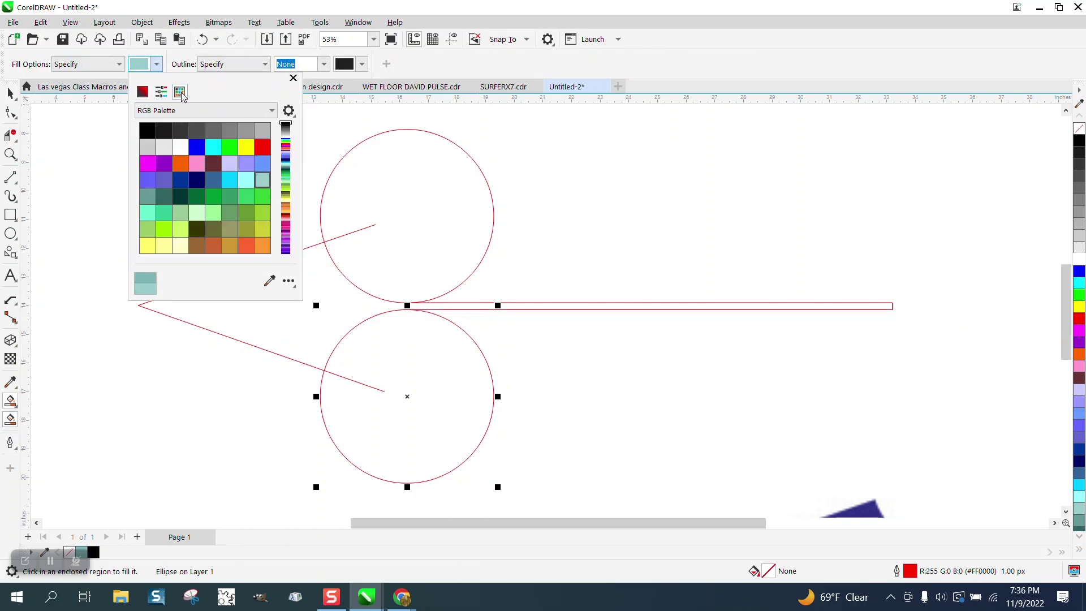
left_click(147, 131)
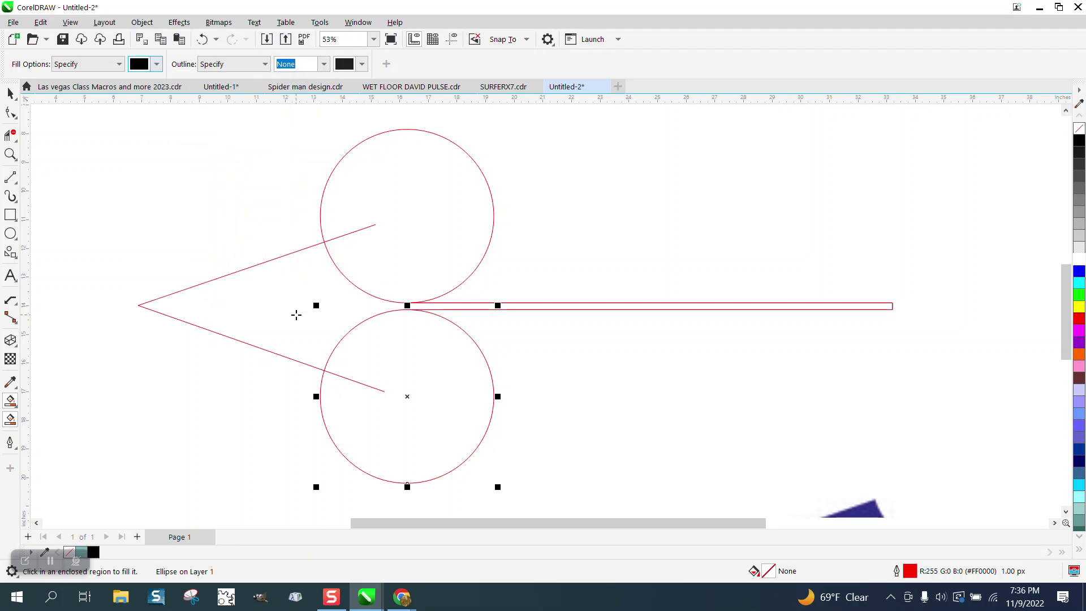
Step: Fill the enclosed dart region black and move the black dart beside the blue one
left_click(297, 314)
scroll(296, 300, "down", 1)
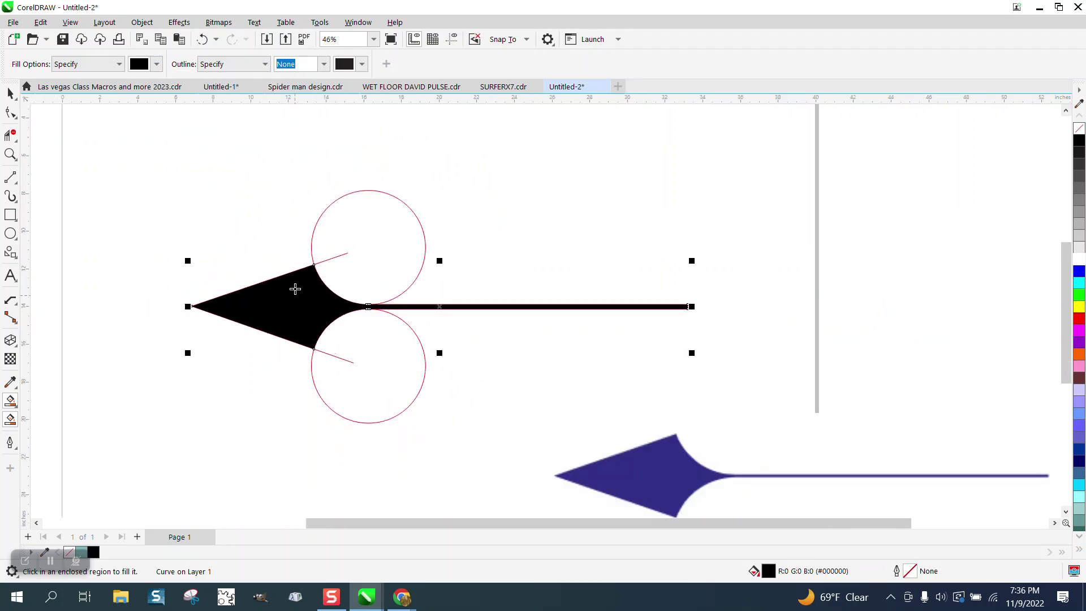
left_click(11, 93)
left_click_drag(303, 315, 659, 390)
scroll(444, 386, "down", 1)
scroll(441, 382, "down", 1)
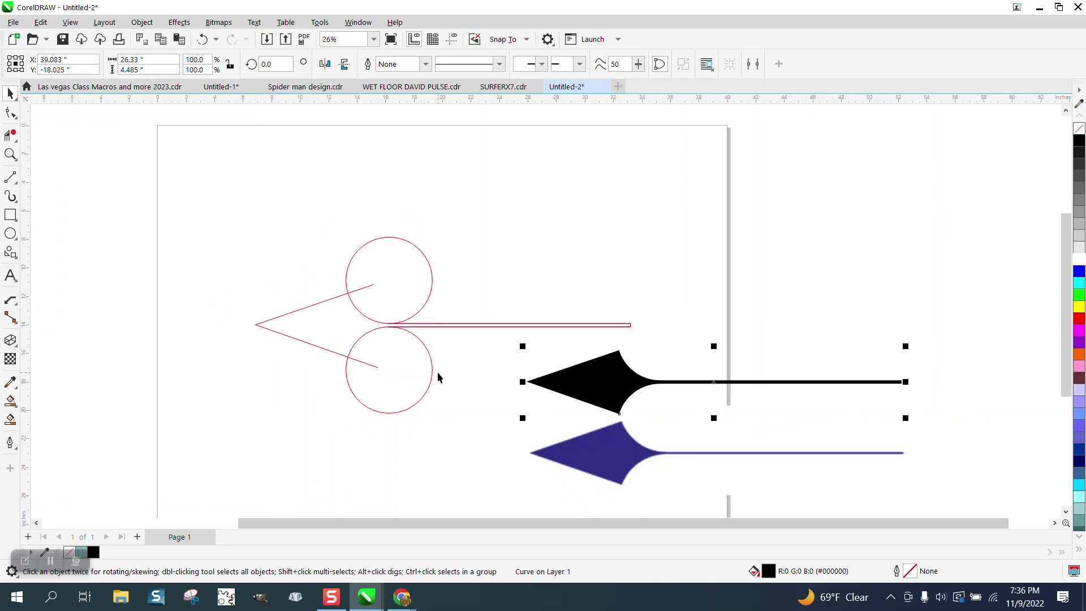